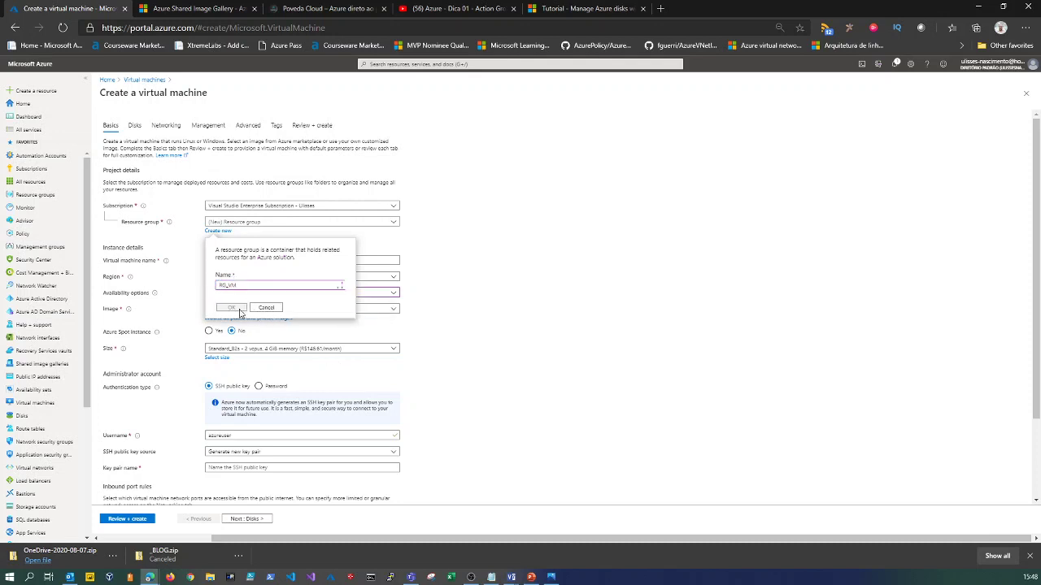
Confirm the new resource group RG_VM and name the virtual machine VM001.
click(231, 308)
click(215, 260)
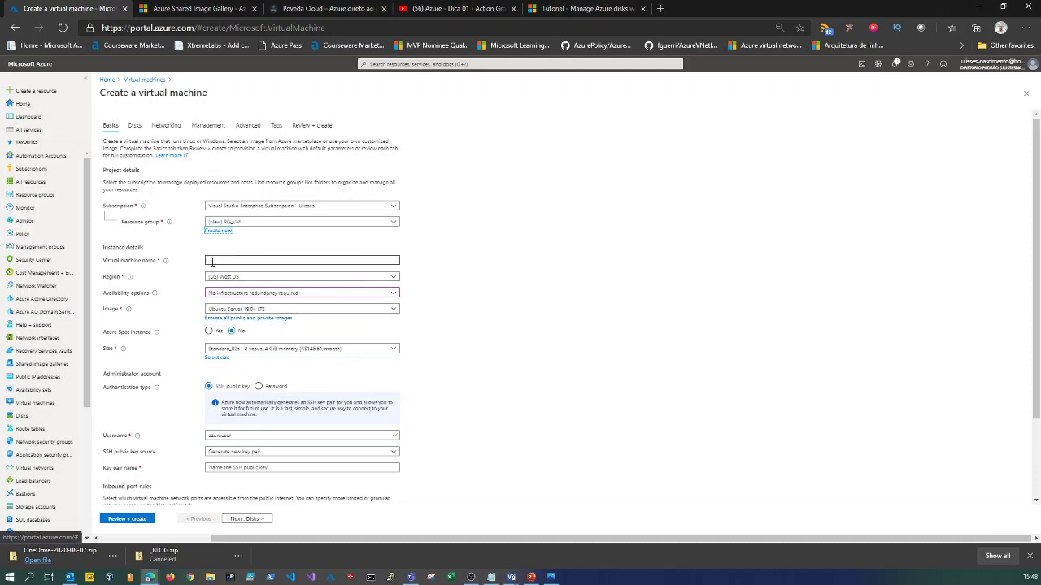
text(VM)
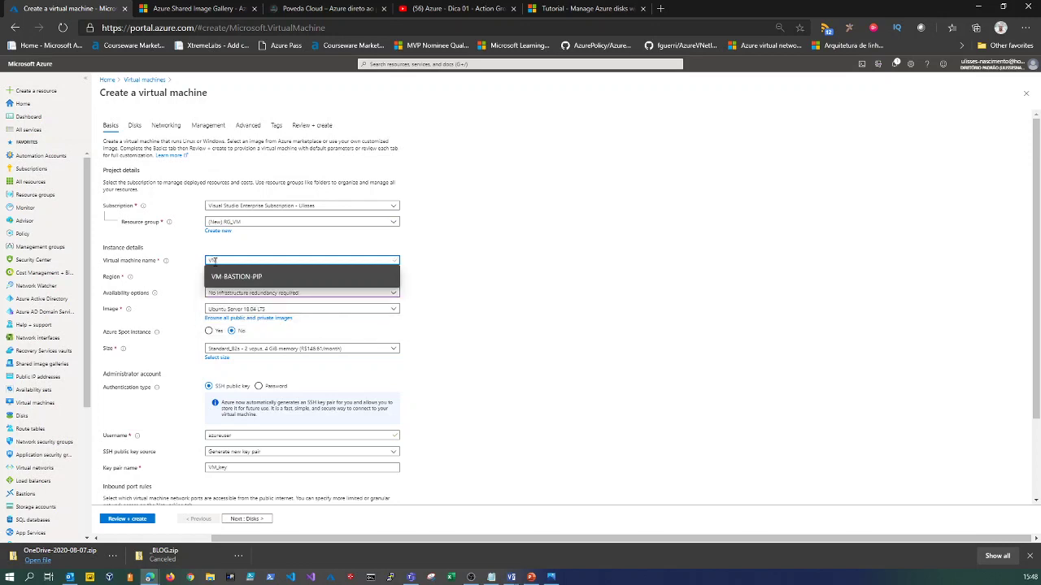
text(001)
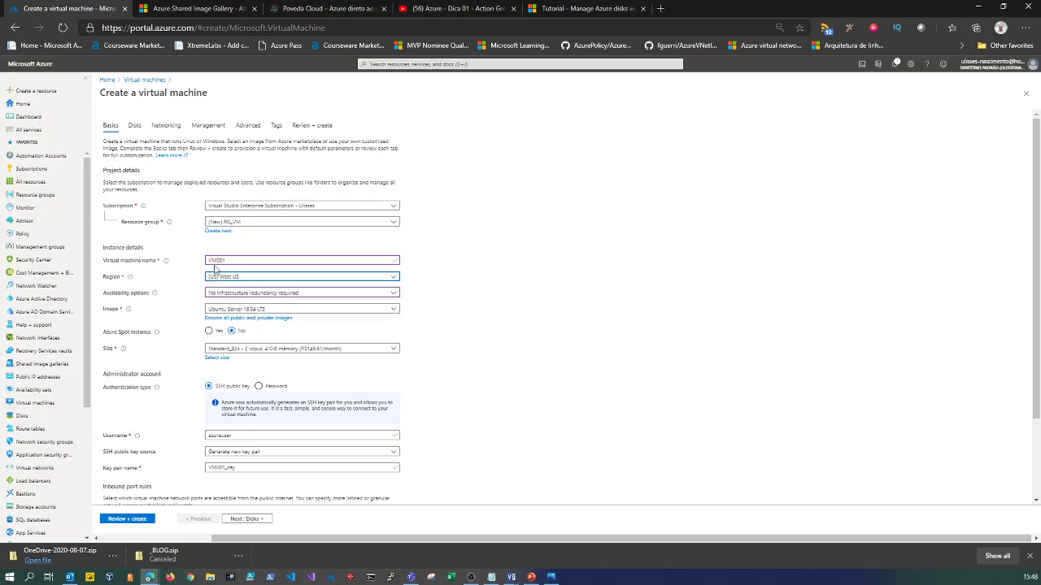
click(245, 280)
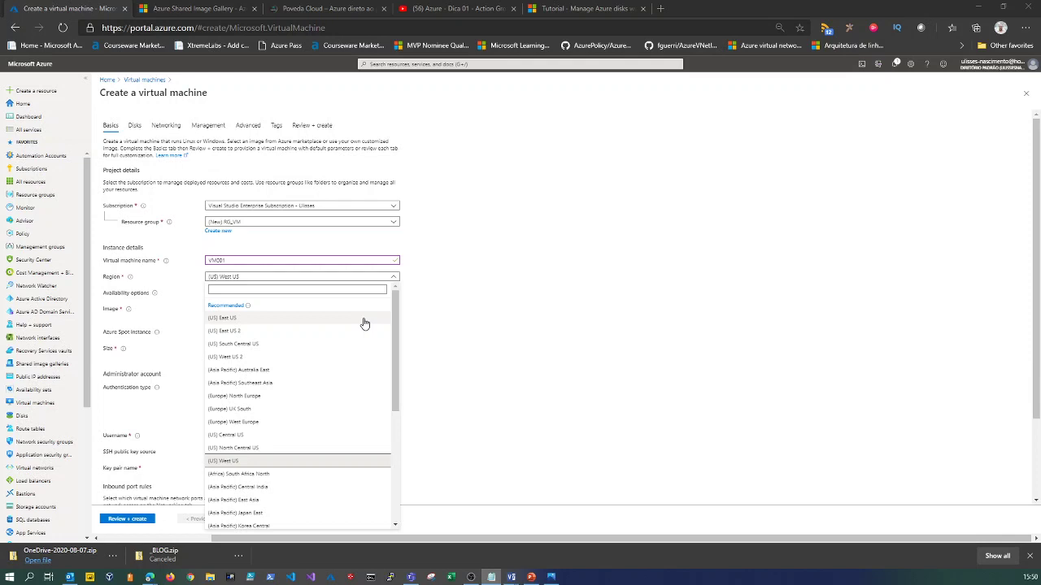
Set the region to (US) East US and the availability option to Availability zone 2.
click(218, 323)
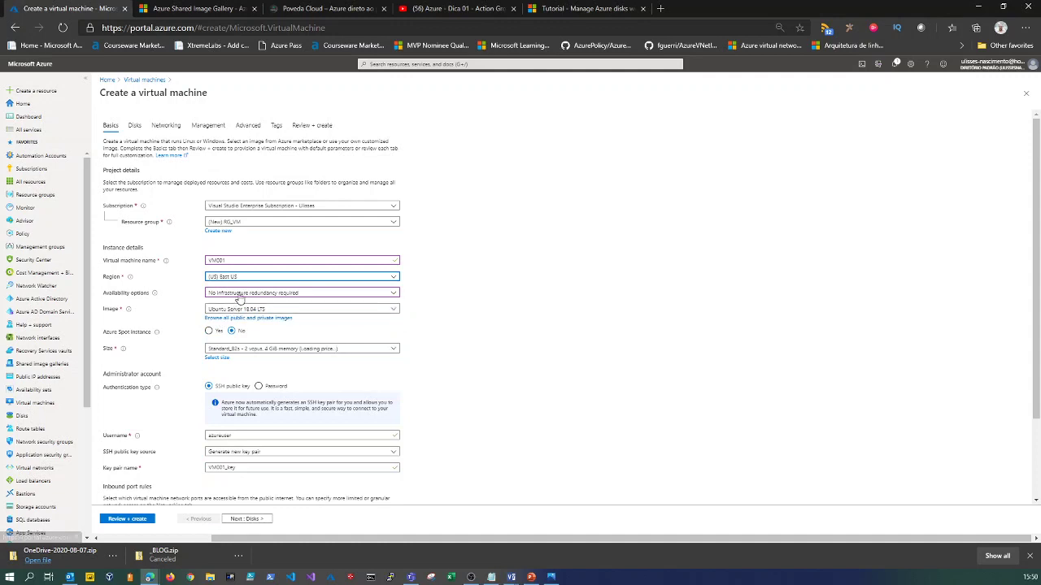
click(240, 295)
mouse_move(151, 295)
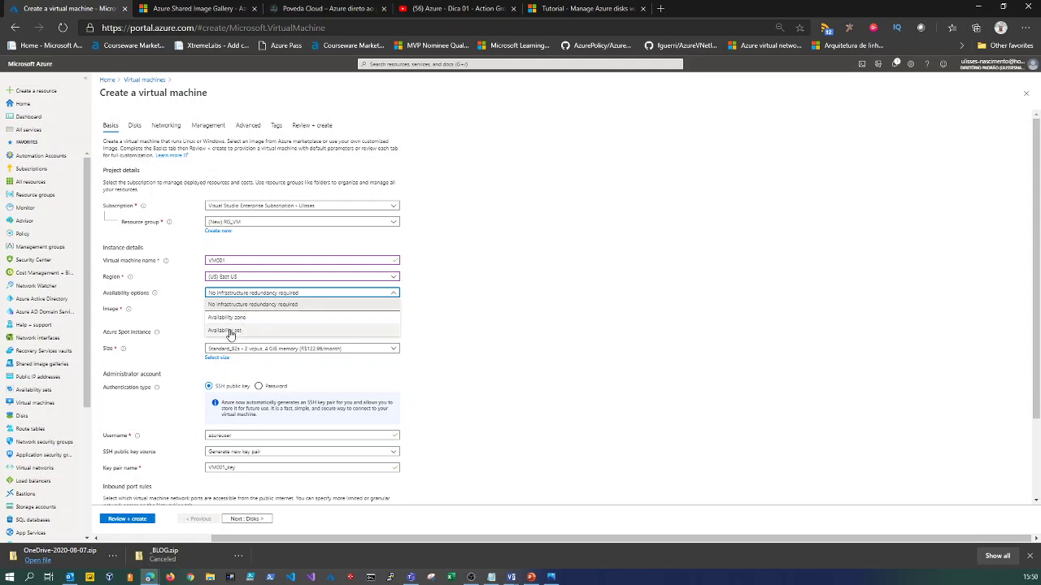
click(240, 319)
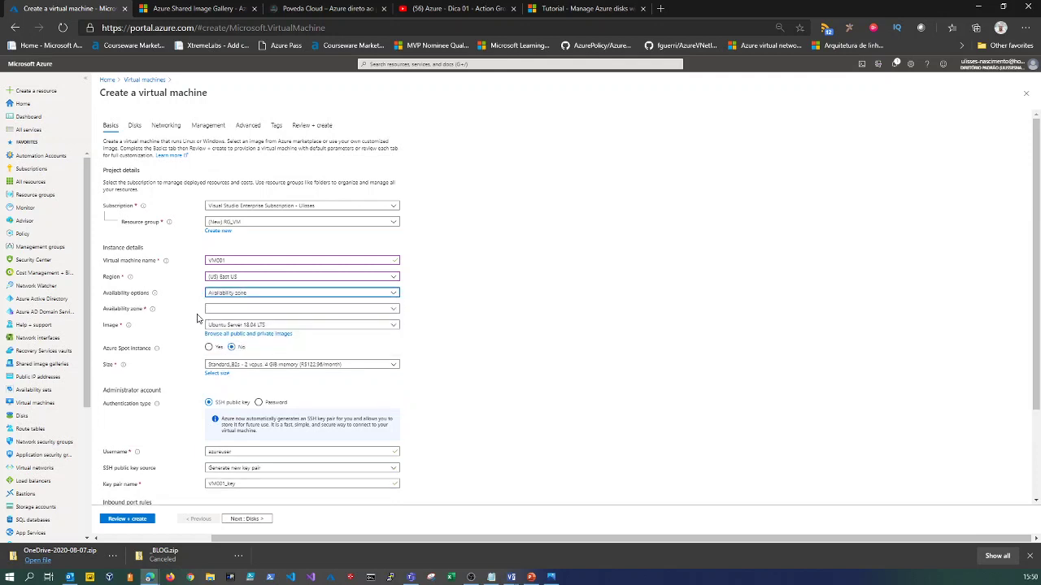
click(226, 310)
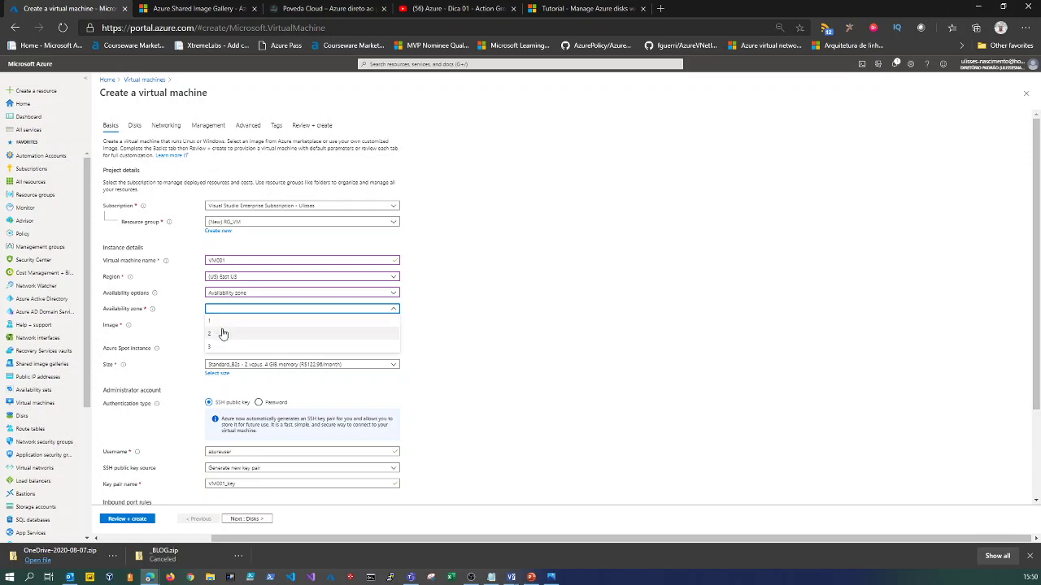
click(221, 334)
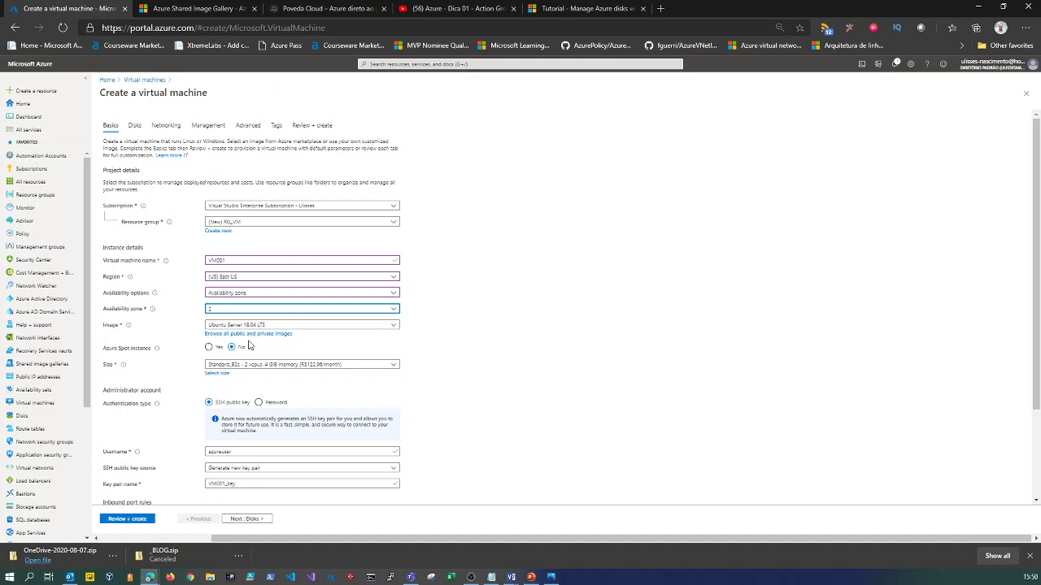
click(221, 326)
mouse_move(128, 328)
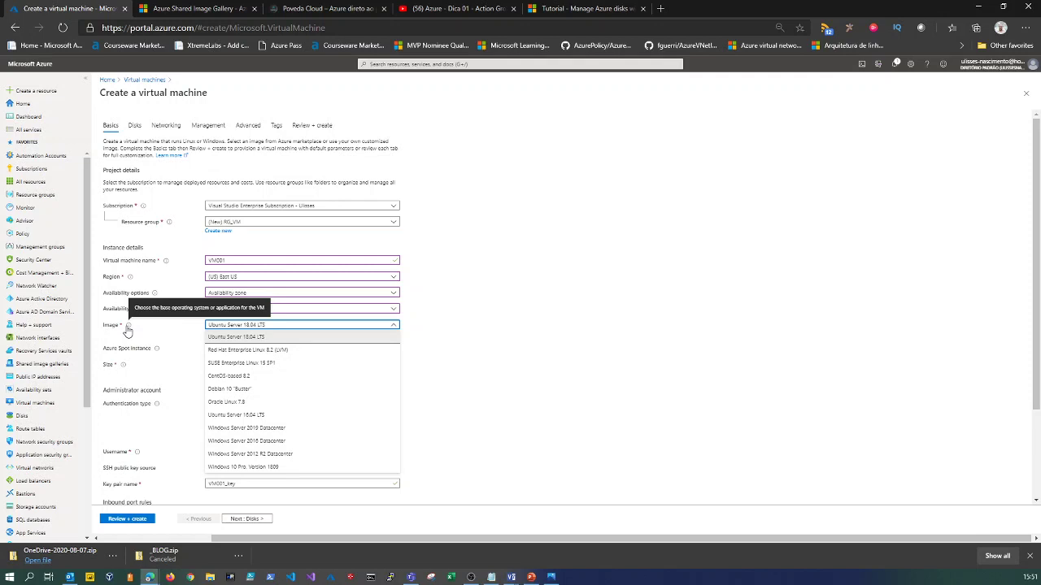
Keep Ubuntu Server 18.04 LTS as the image and bring up the full marketplace image catalogue.
click(622, 373)
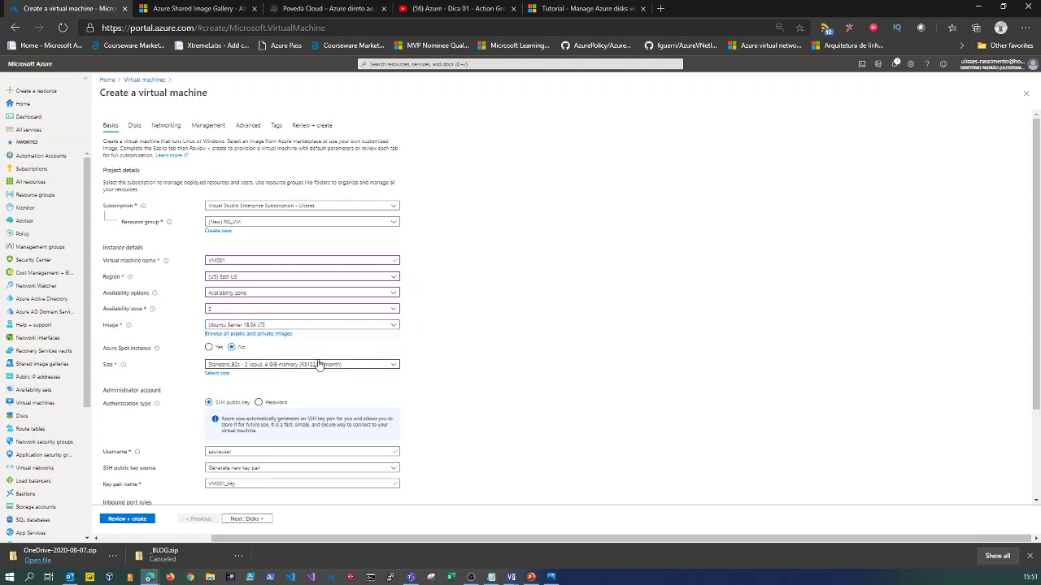
click(249, 325)
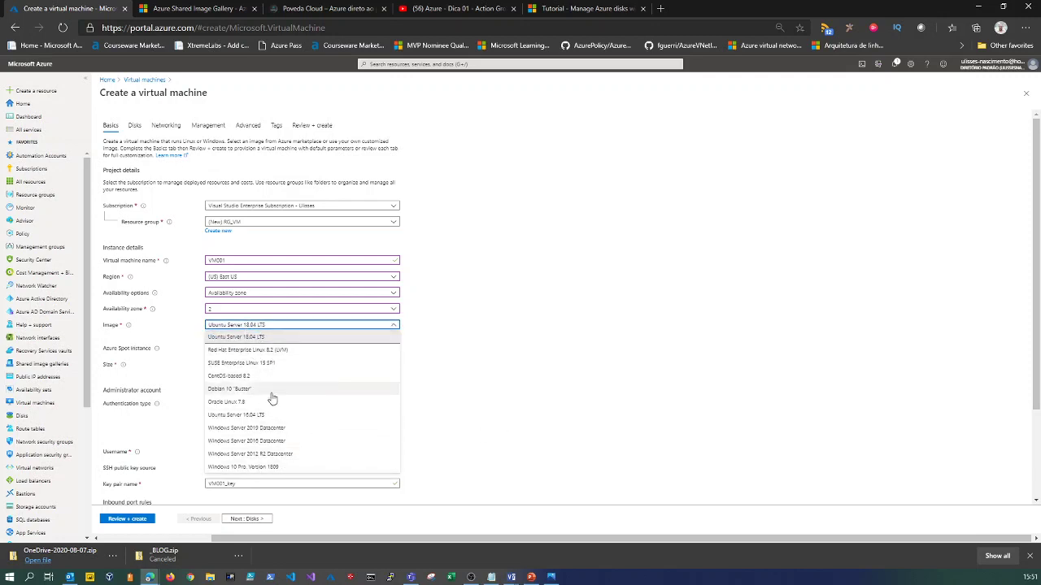
click(510, 460)
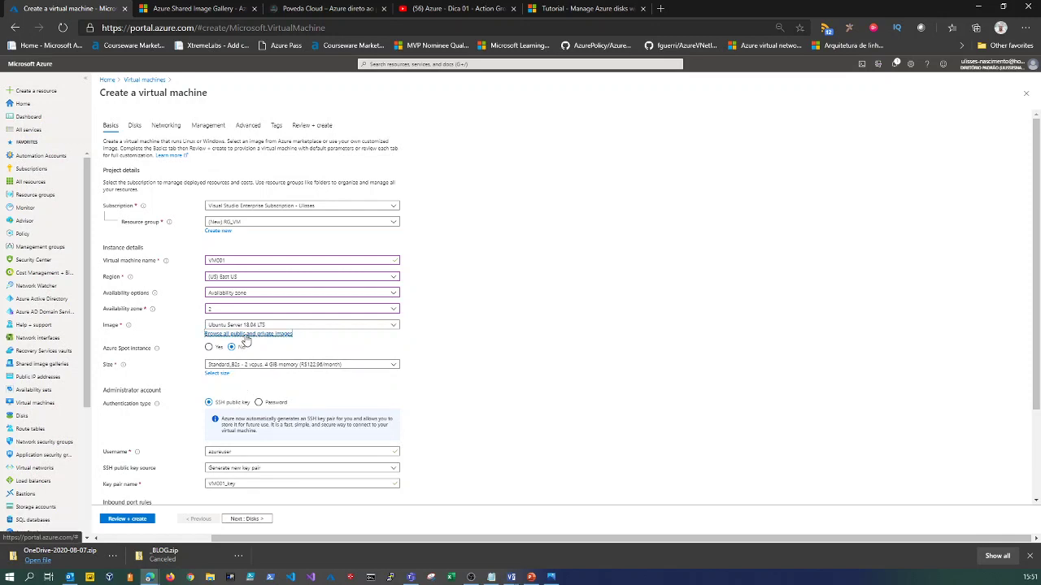
click(244, 335)
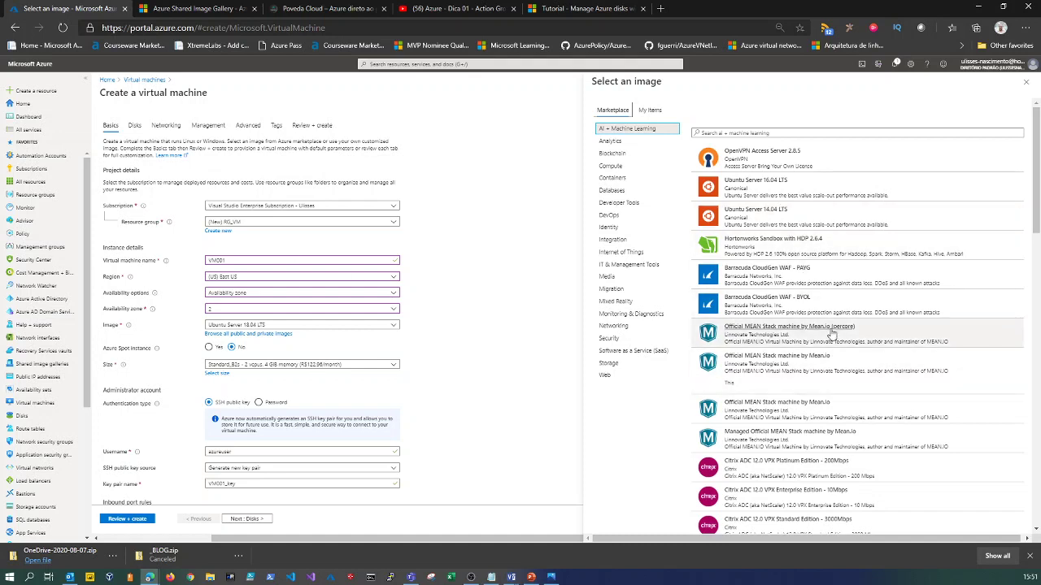
Scroll through the Select an image marketplace catalogue to review the available images.
scroll(832, 343, down, 1)
scroll(831, 343, down, 3)
scroll(797, 293, up, 4)
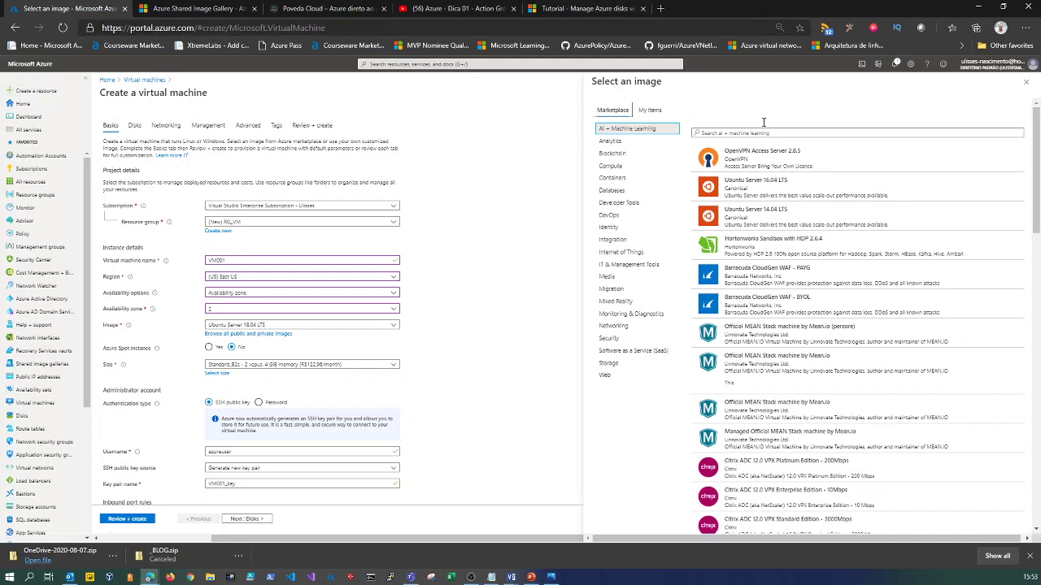
Close the catalogue and change the image to Windows Server 2016 Datacenter.
click(1026, 82)
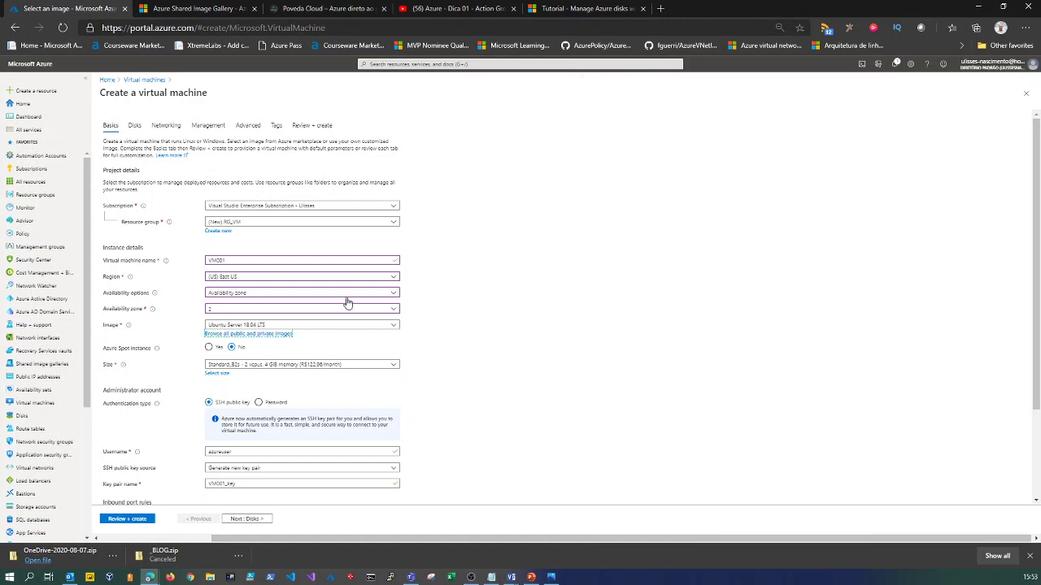
click(234, 325)
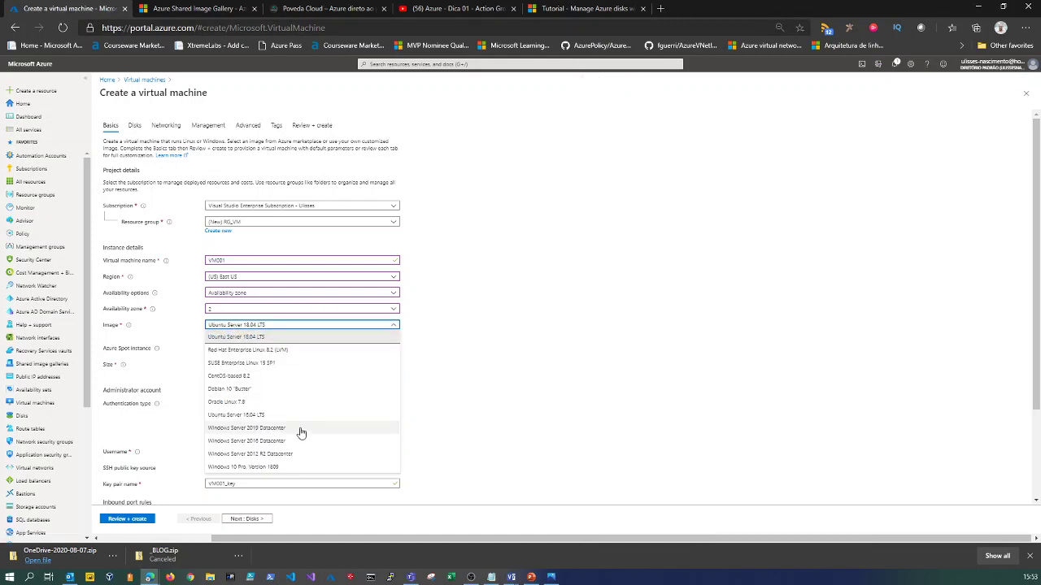
click(278, 440)
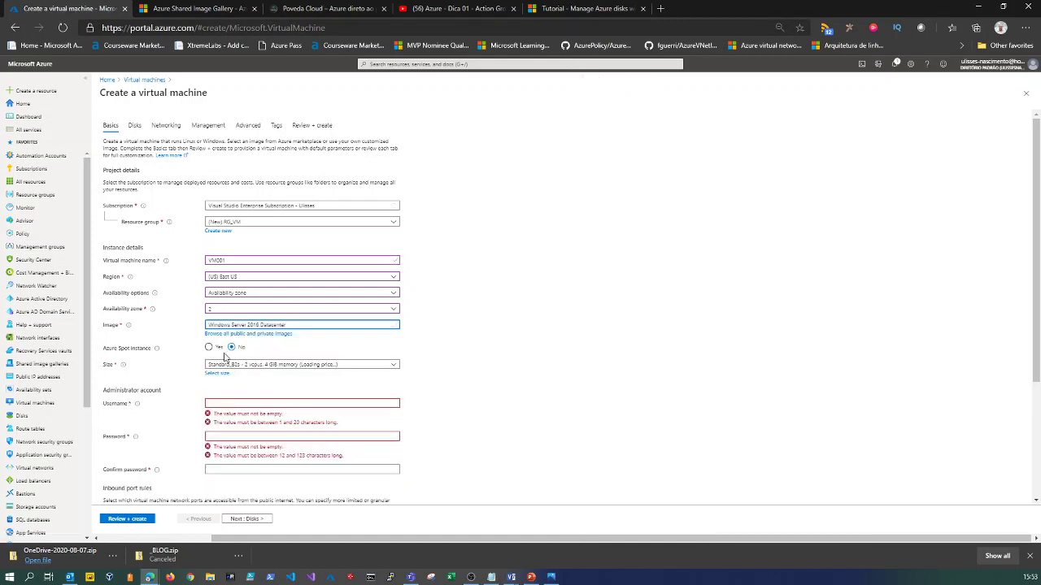
Leave Standard_B2s as the size and bring up the full VM size catalogue.
mouse_move(157, 348)
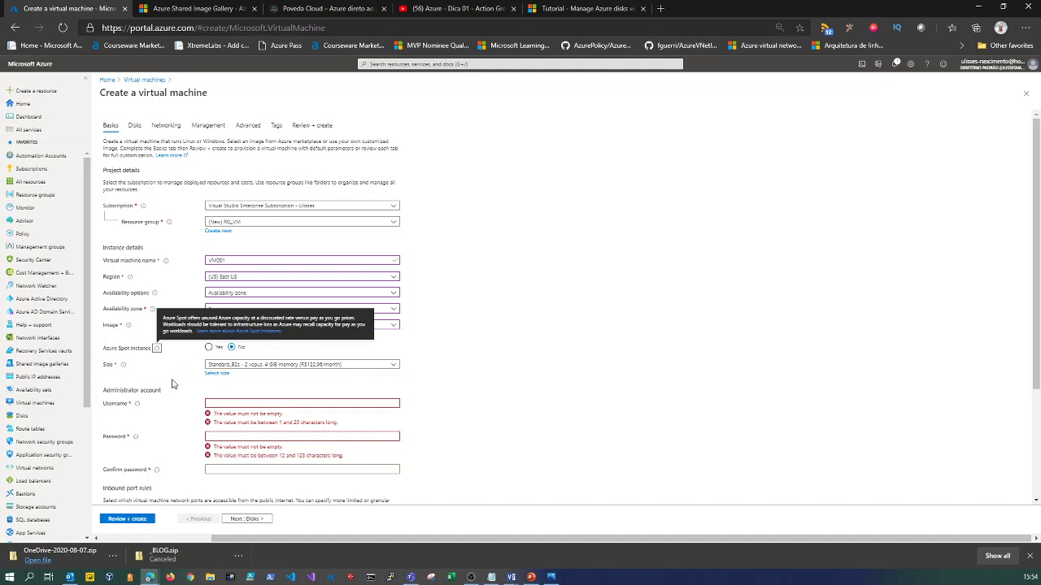
click(233, 366)
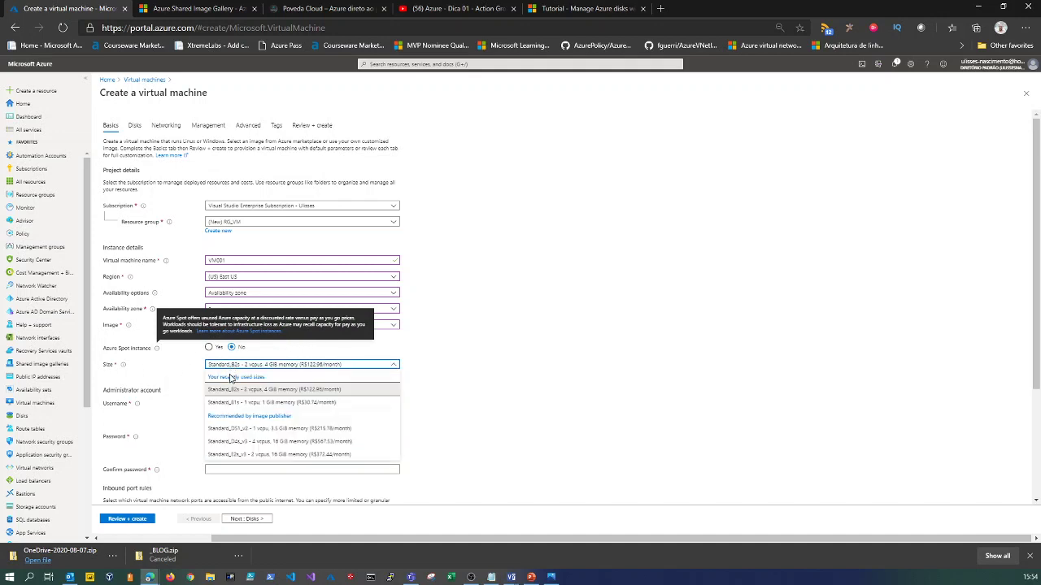
click(236, 390)
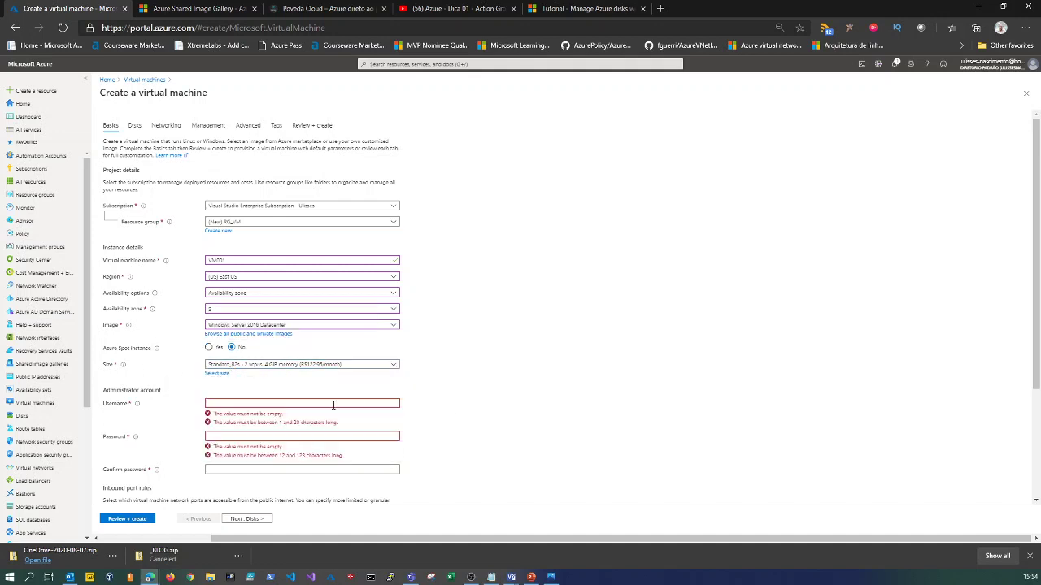
click(217, 374)
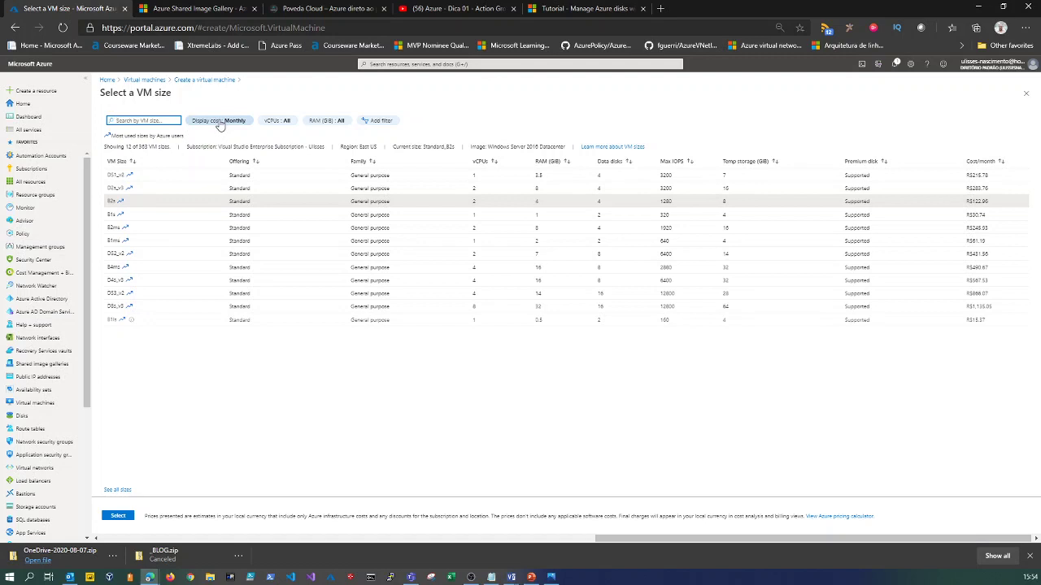
Try vCPU, RAM and Family (Compute optimized) filters on the size list, then restore all families.
click(278, 122)
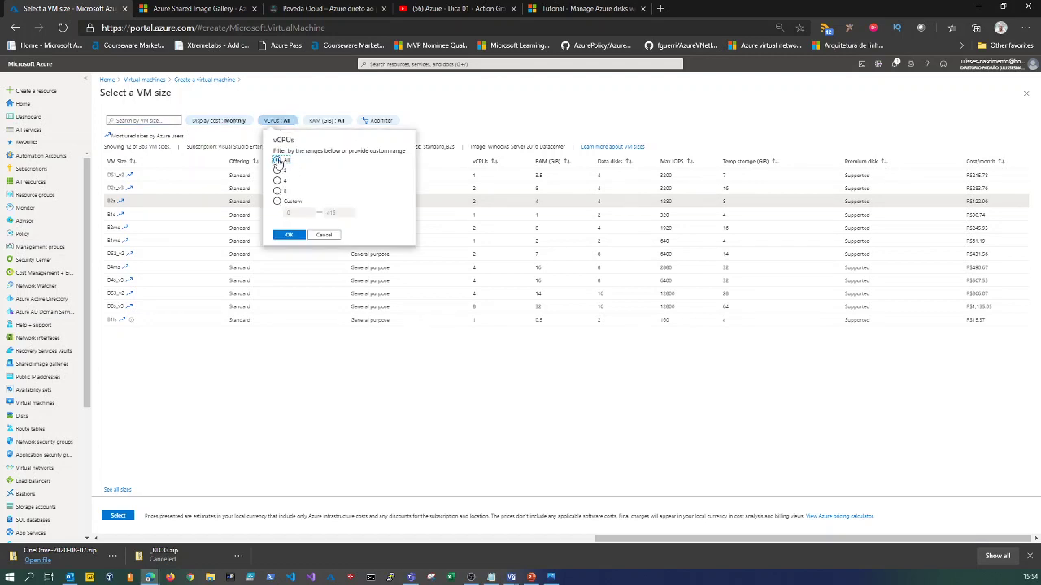
click(321, 235)
click(326, 121)
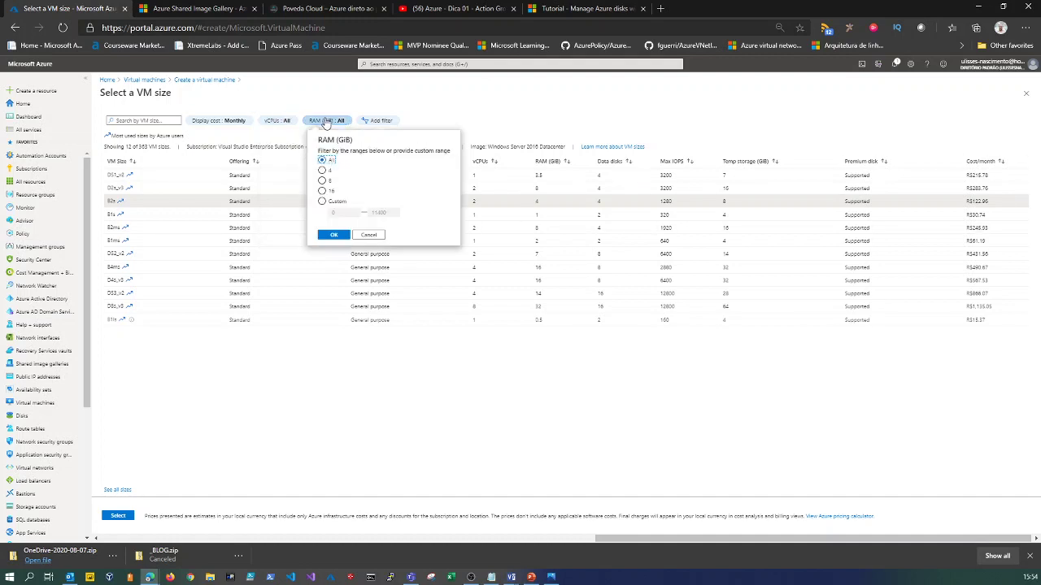
click(366, 236)
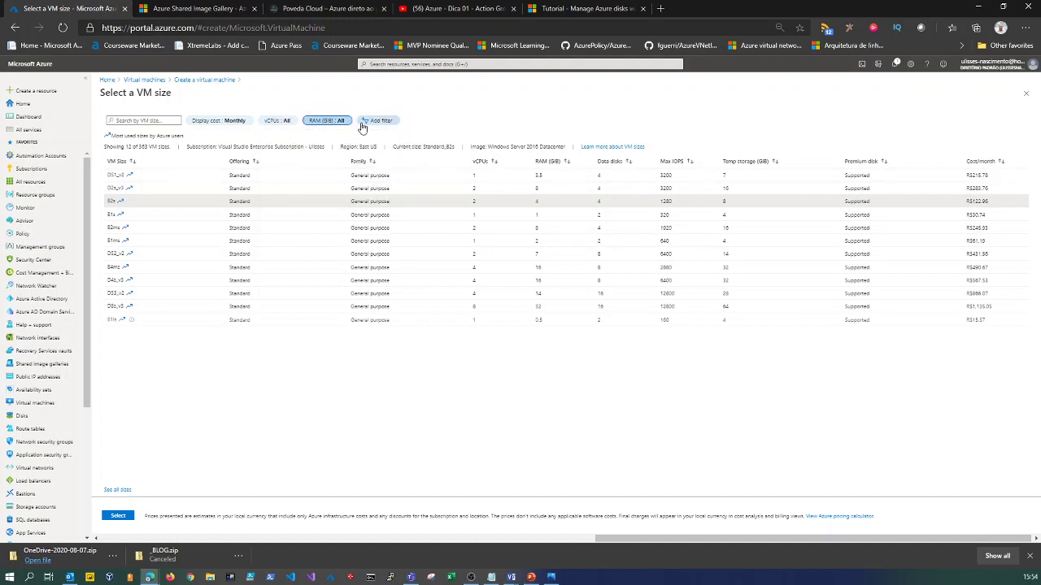
click(368, 122)
click(404, 124)
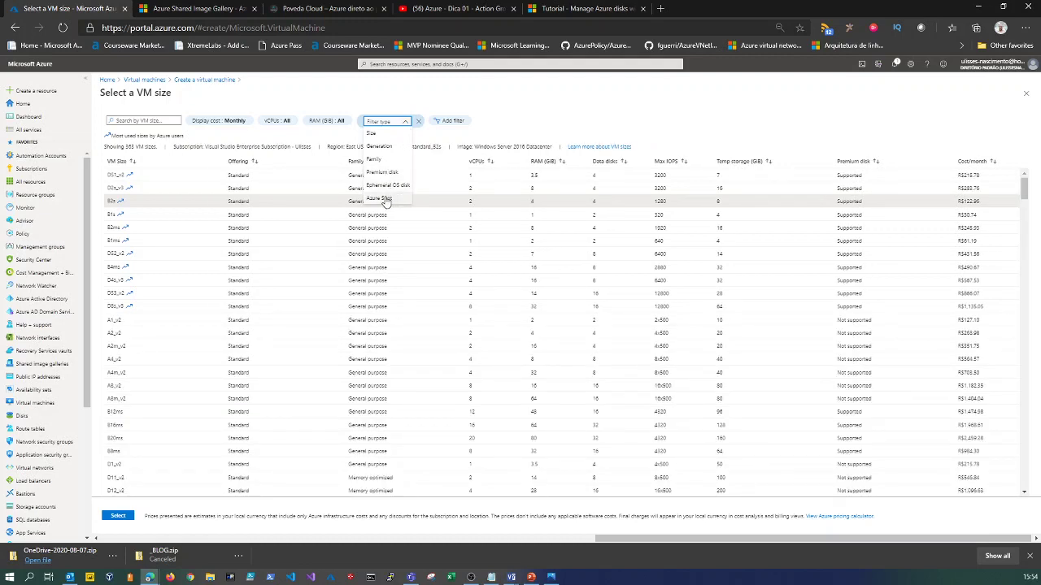
click(373, 159)
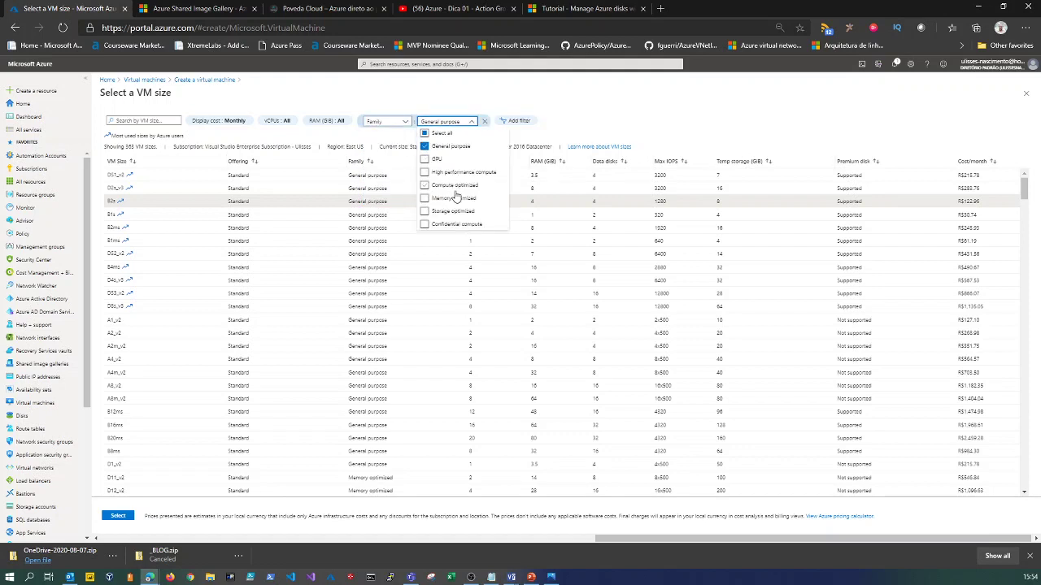
click(424, 146)
click(424, 185)
click(619, 114)
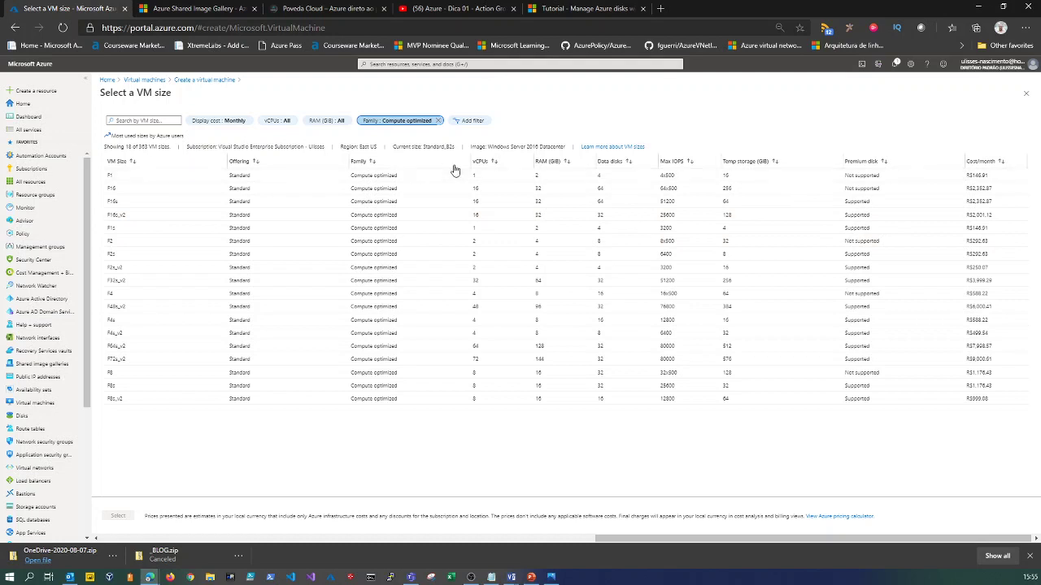
click(428, 123)
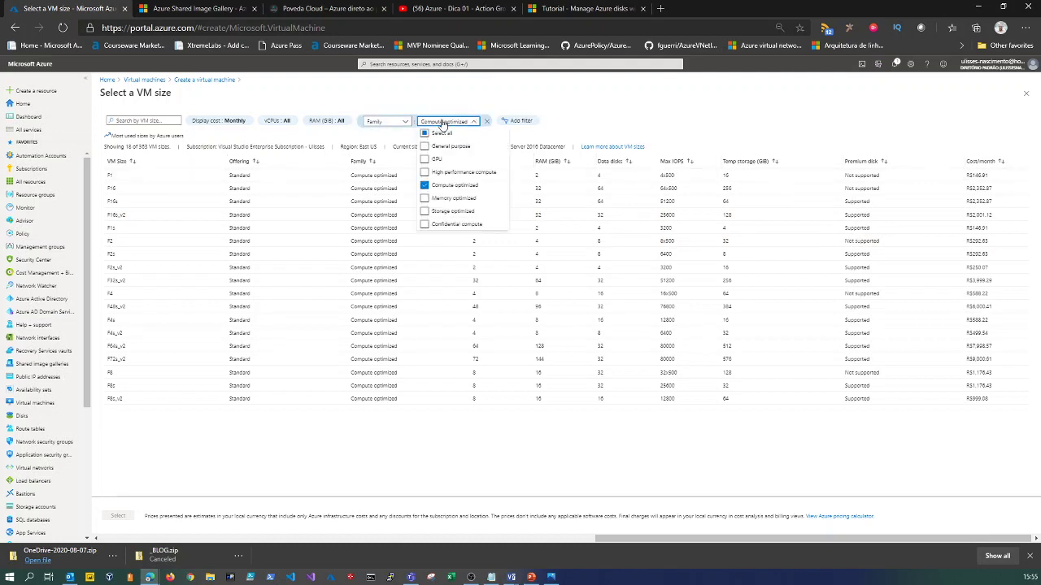
click(602, 121)
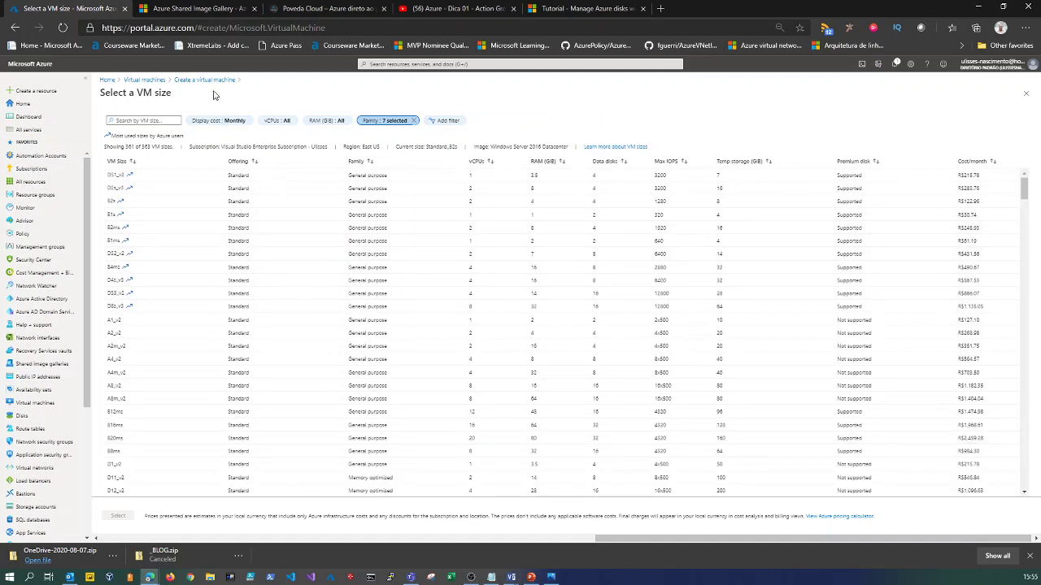
Search sizes for 'b' and select Standard_B1ms (1 vCPU, 2 GiB memory).
click(122, 121)
text(b)
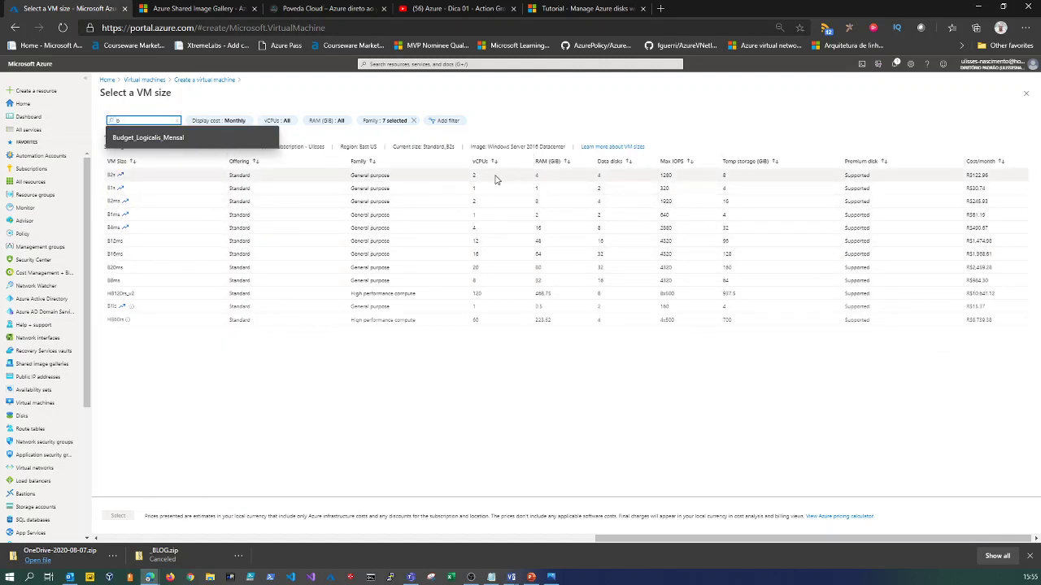
click(121, 176)
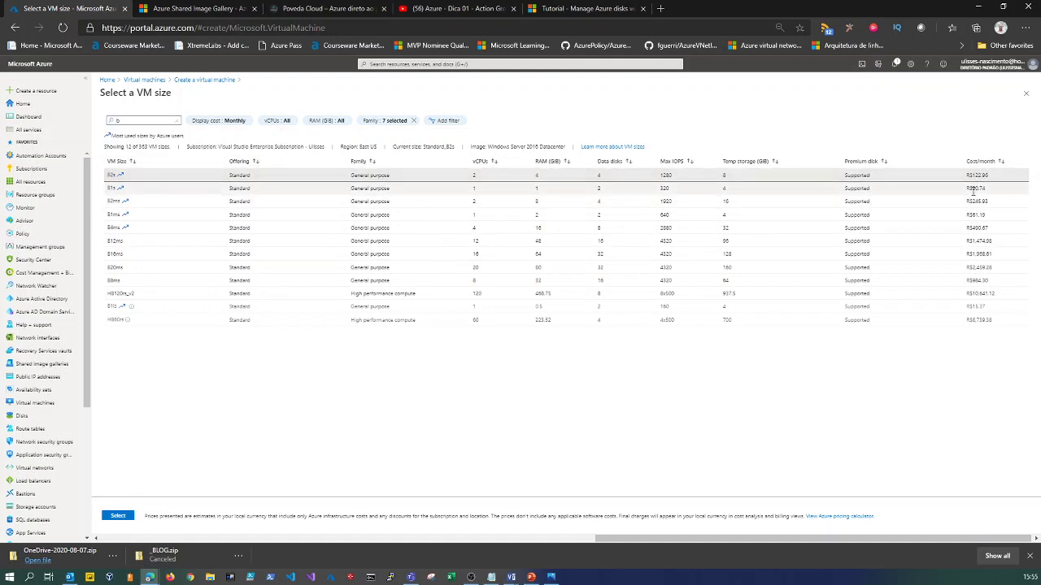
click(862, 189)
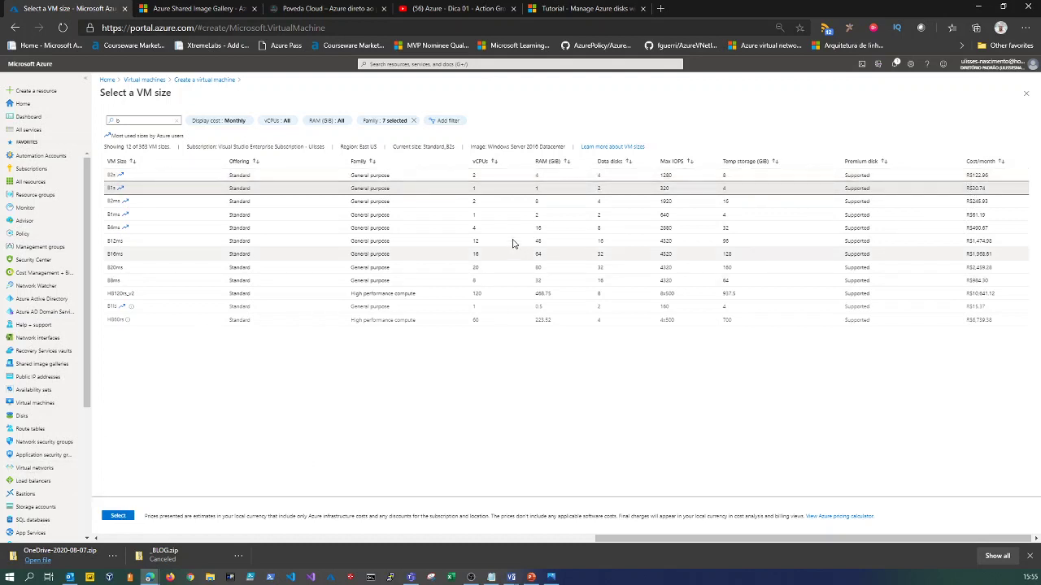
click(489, 218)
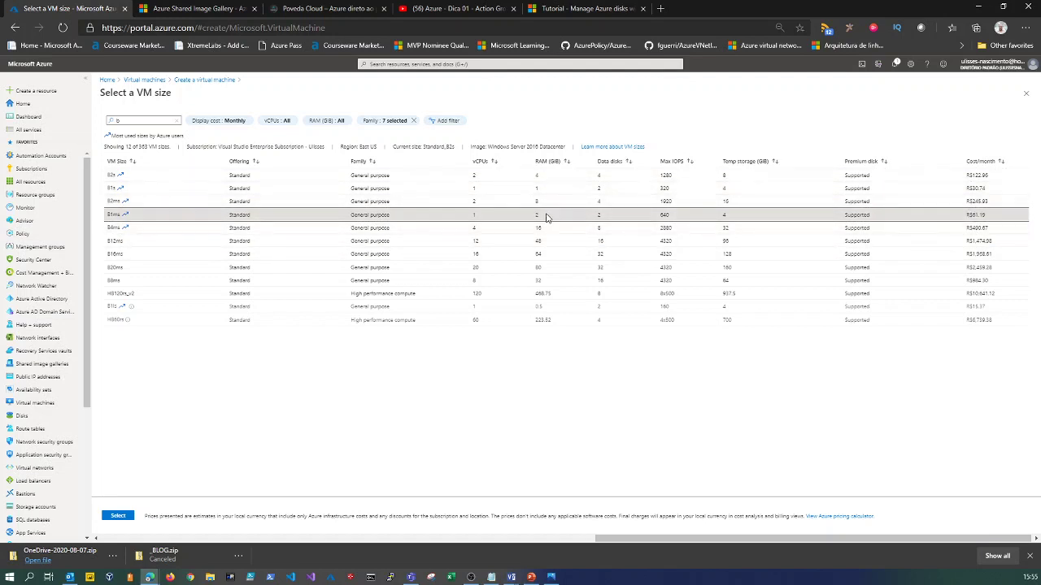
click(117, 516)
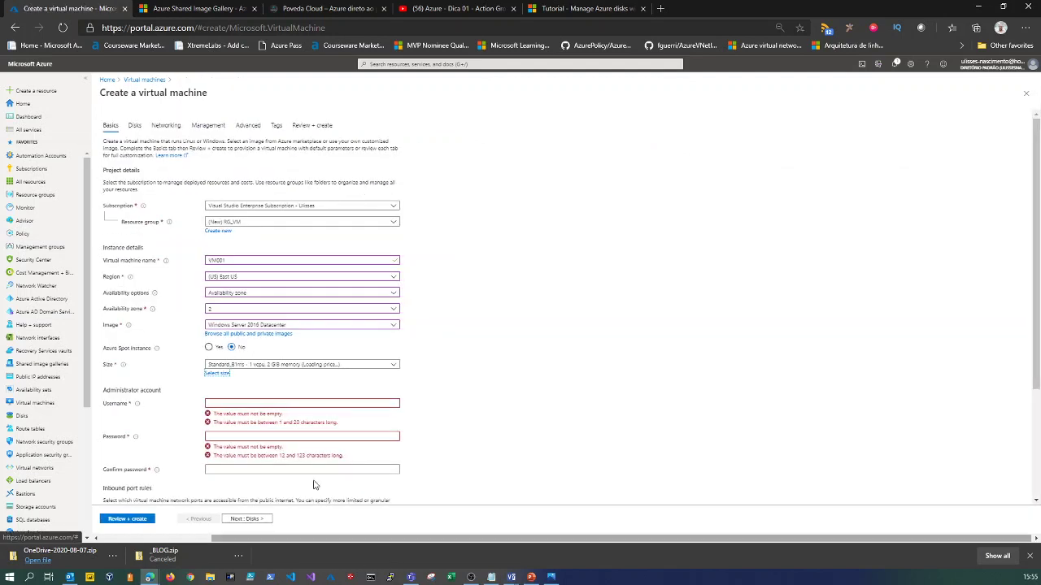
Enter the administrator username and account password, repeating the password in Confirm password.
click(222, 405)
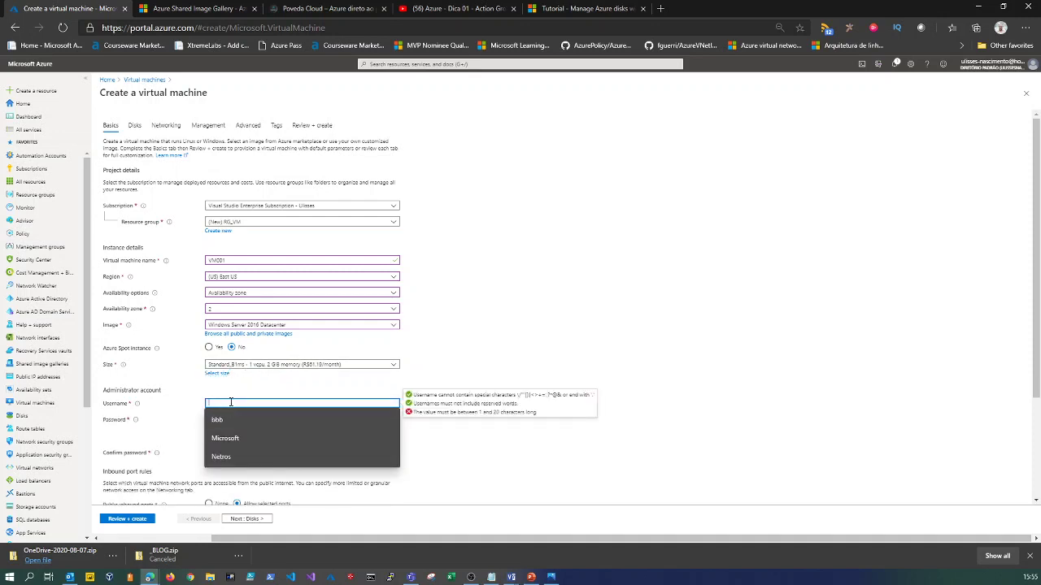
text(netros)
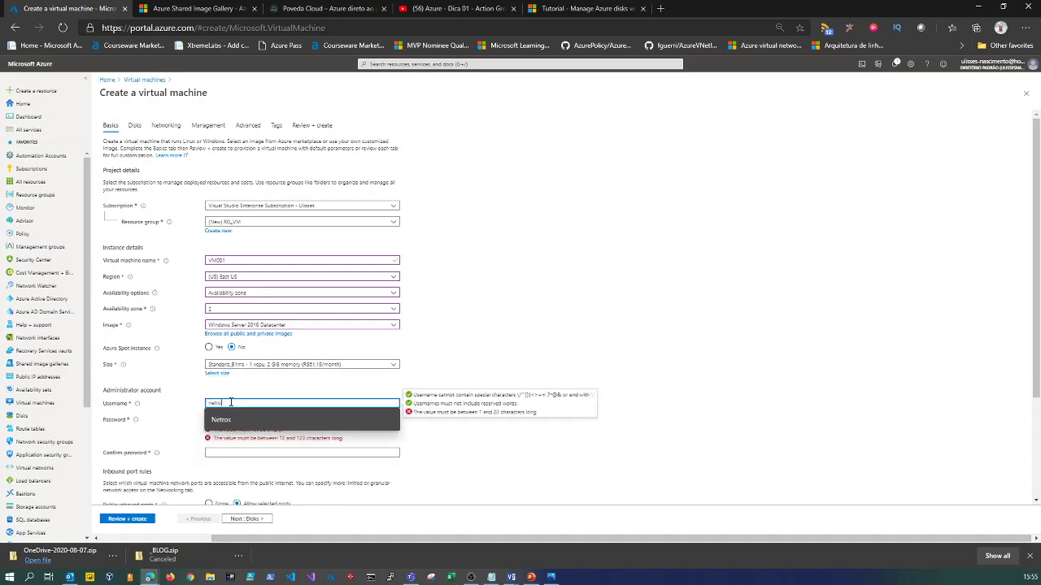
key(Tab)
text(Pa$$w0rd1234)
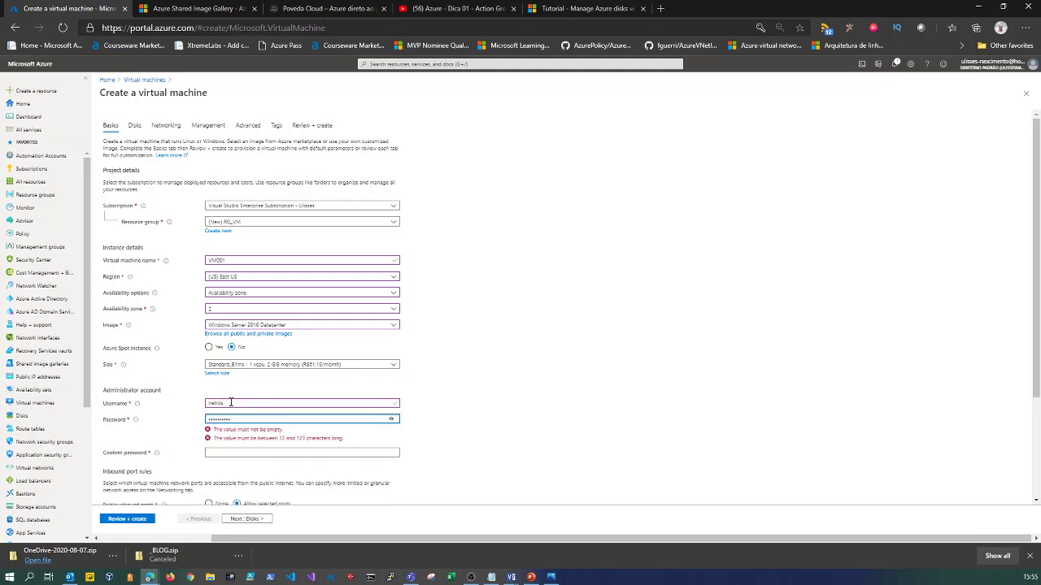
key(ctrl+a)
key(BackSpace)
text(Pa$$w)
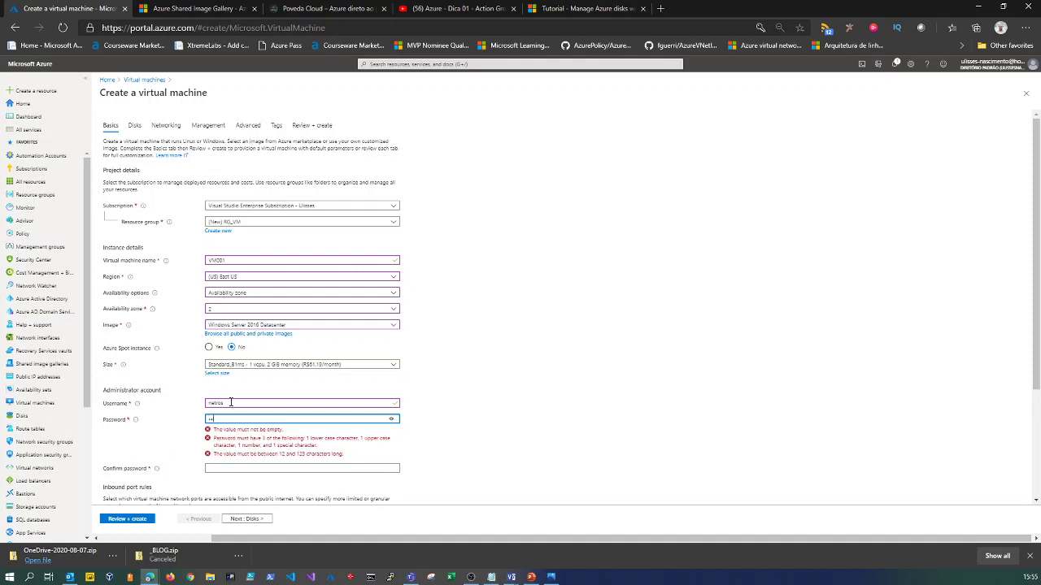
text(0rd1234)
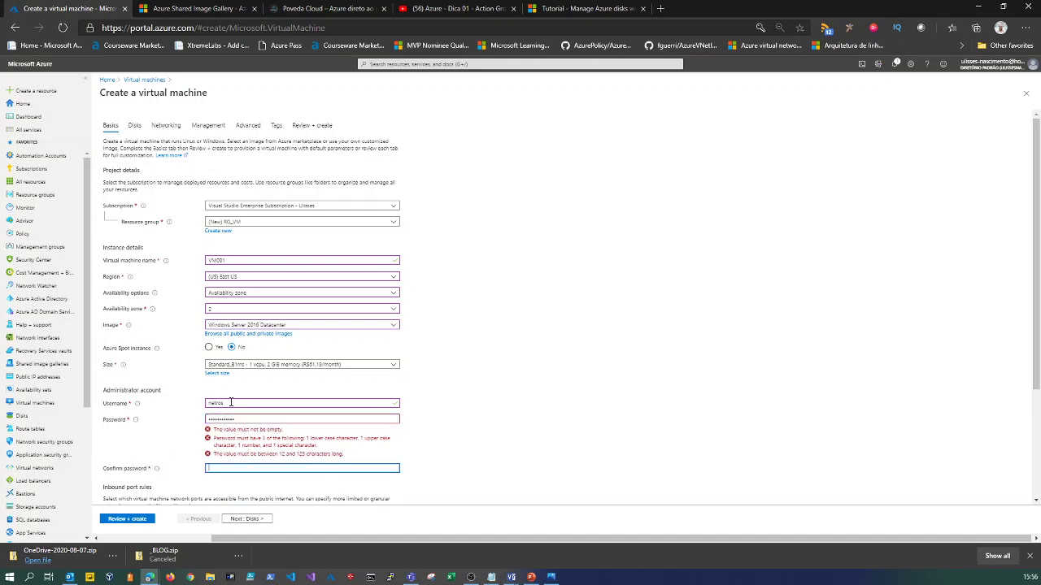
key(Tab)
text(Pa$$w0rd)
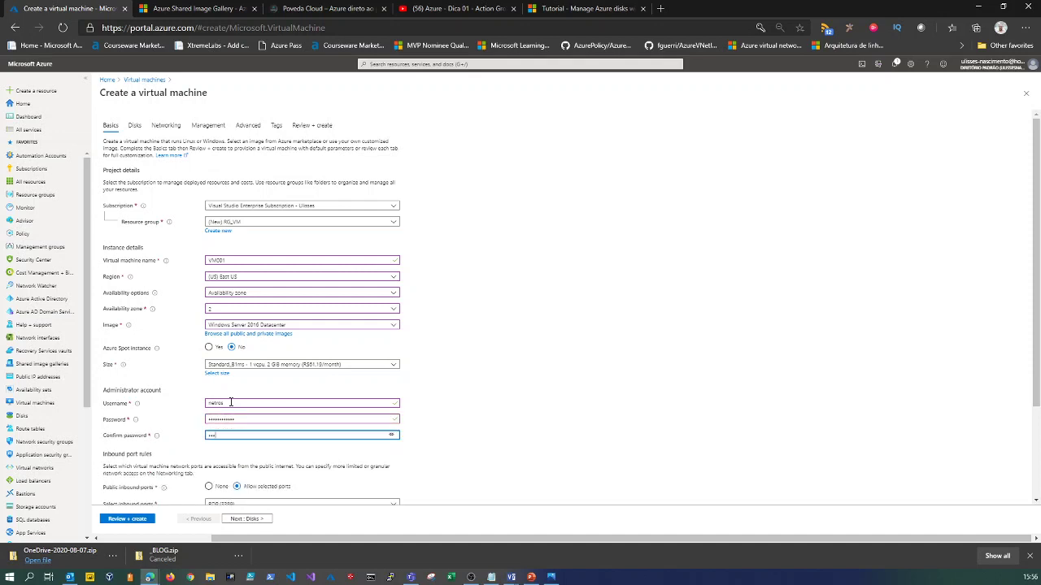
text(1234)
key(Tab)
scroll(172, 341, down, 3)
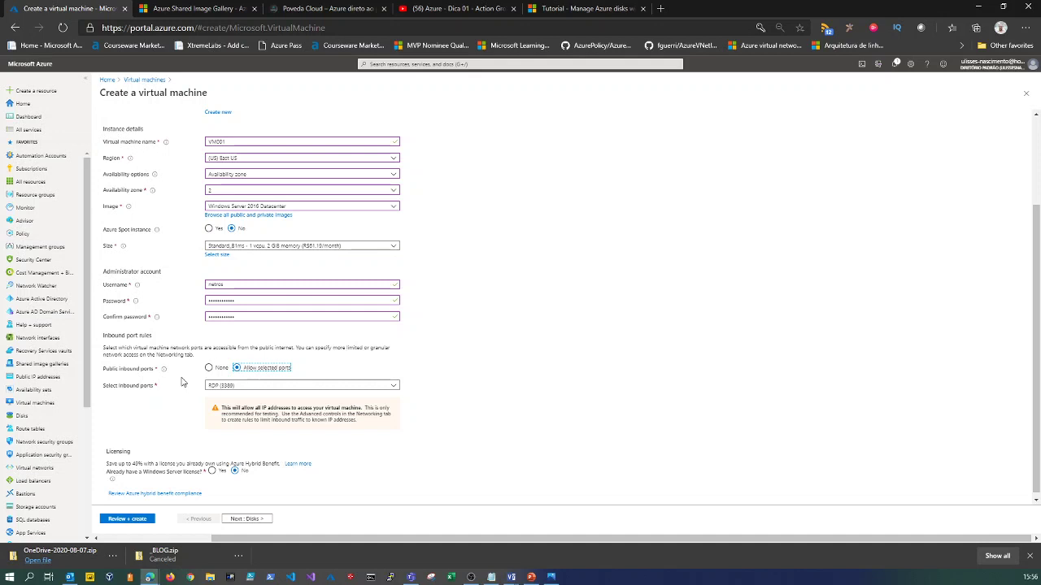
Set public inbound ports to None, discarding a trial HTTP (80) allowance.
click(208, 368)
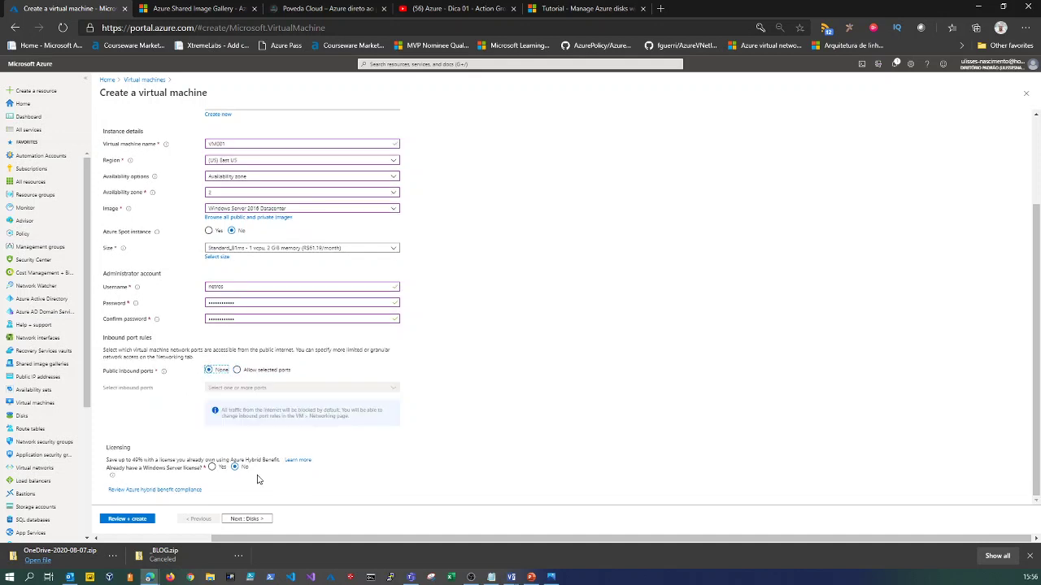
click(237, 370)
click(232, 421)
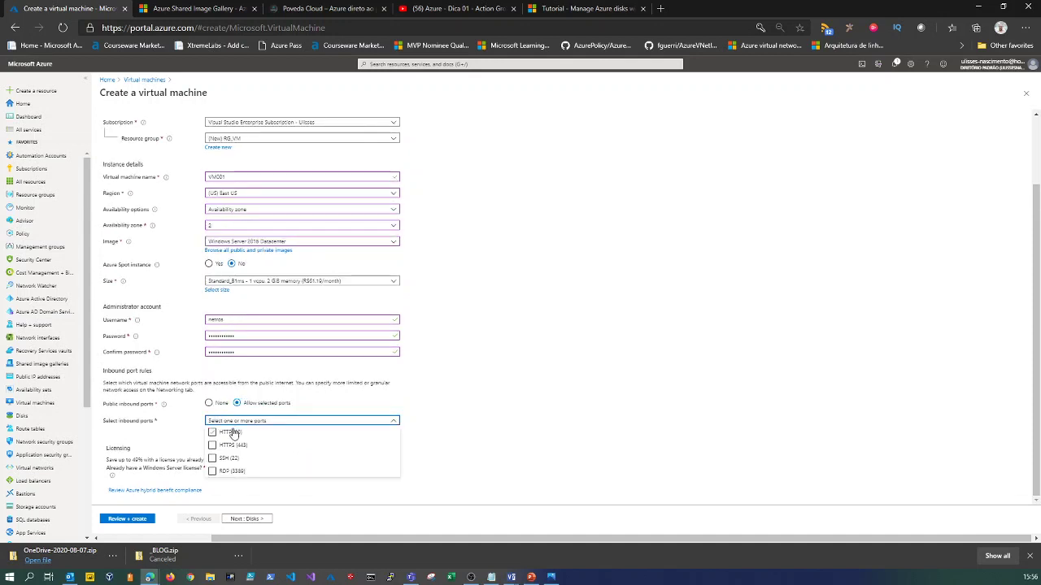
click(332, 436)
click(331, 434)
click(212, 405)
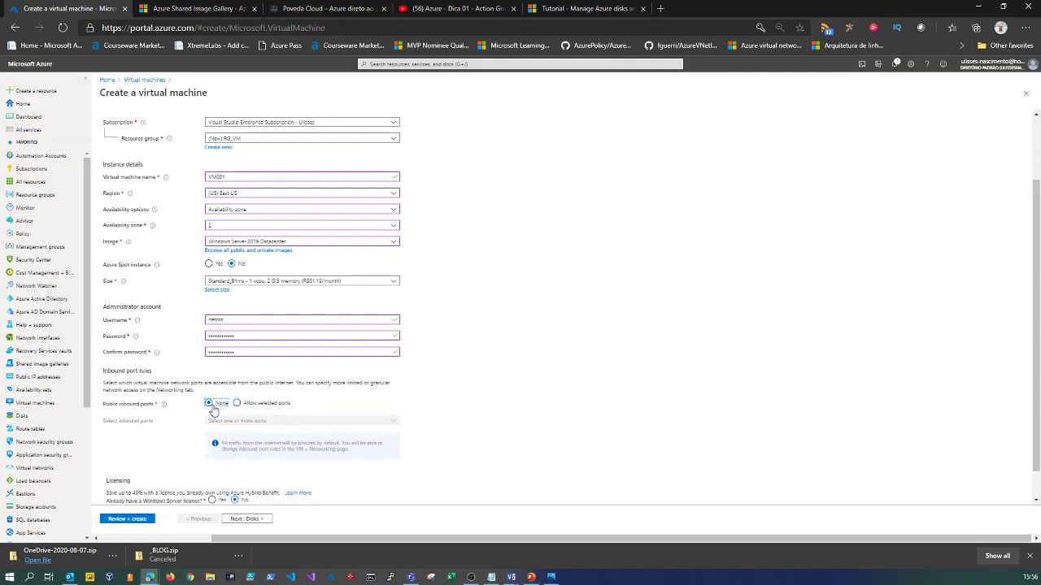
scroll(232, 472, down, 1)
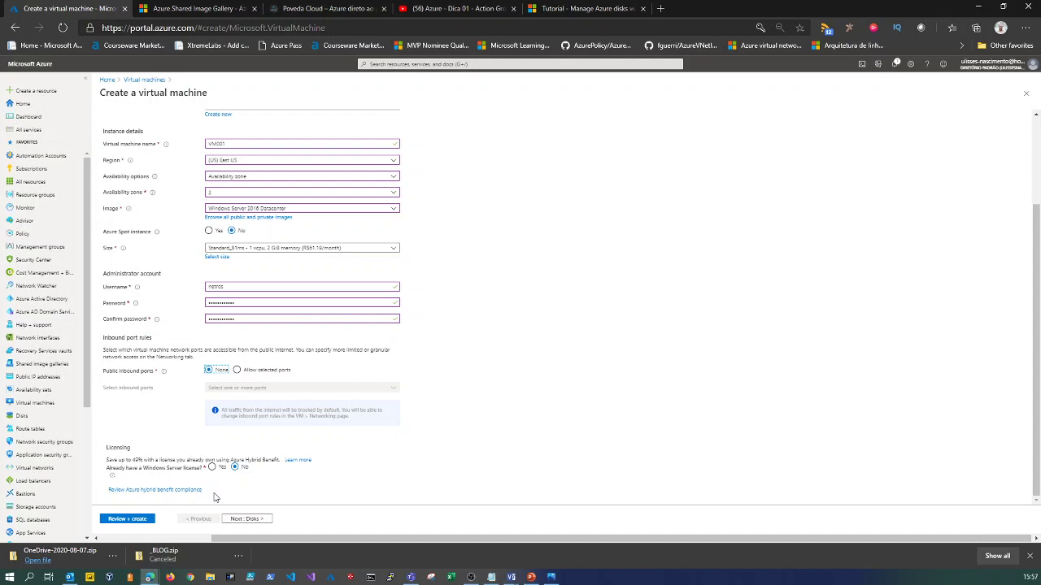
Advance to the Disks step and keep the default platform-managed key encryption.
click(242, 519)
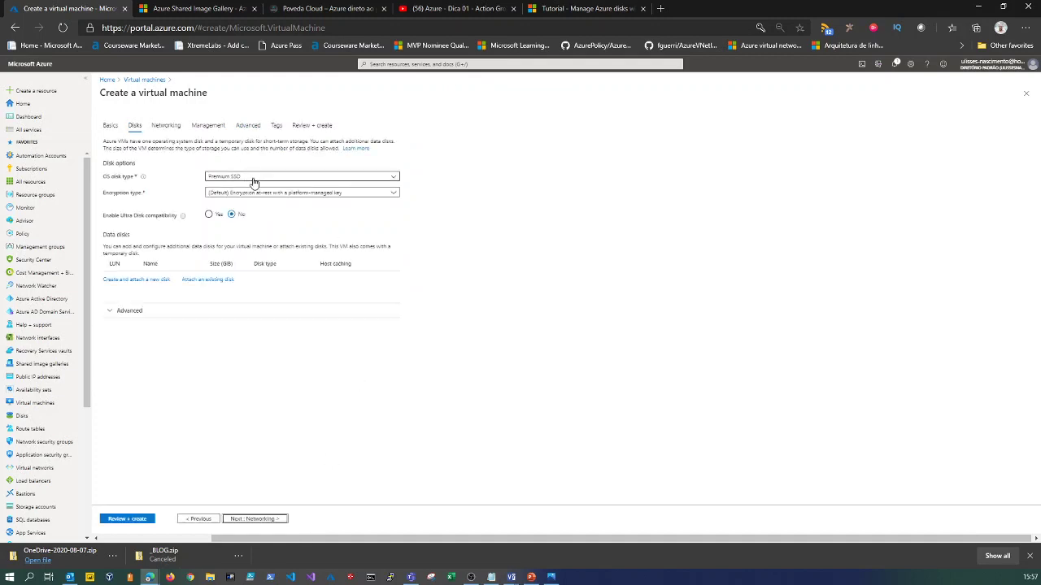
click(254, 195)
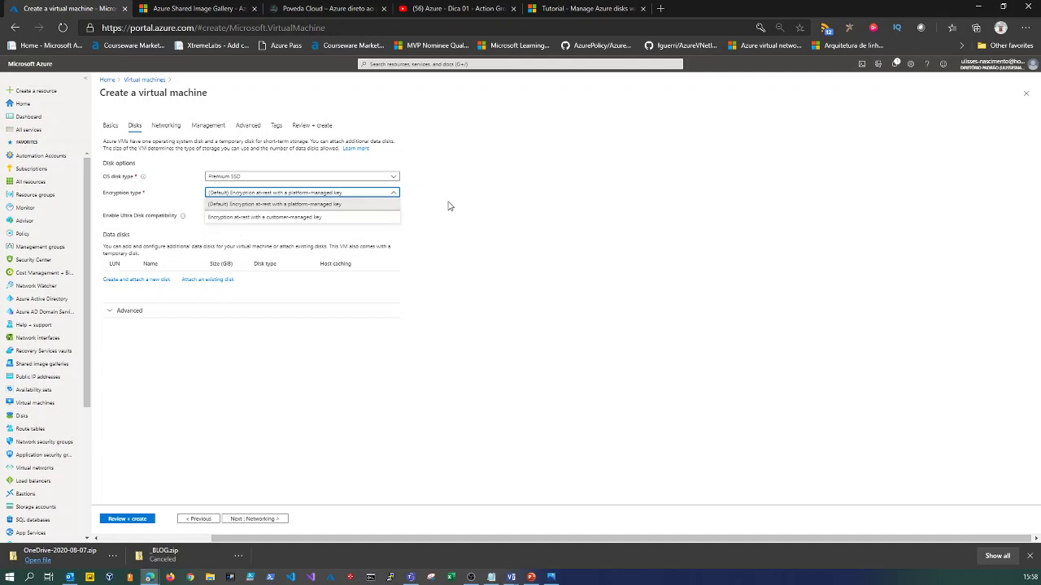
click(498, 230)
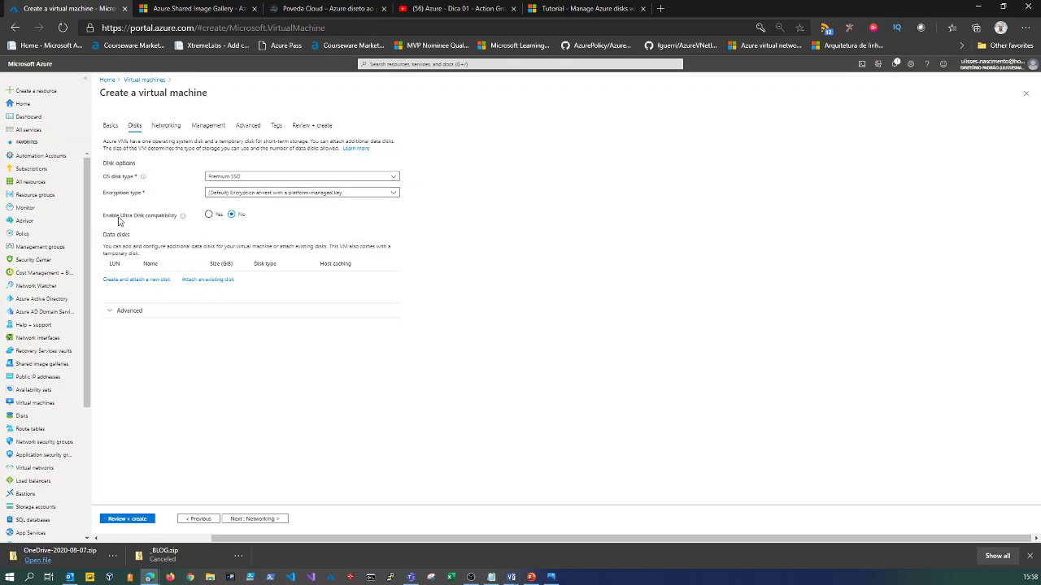
mouse_move(184, 217)
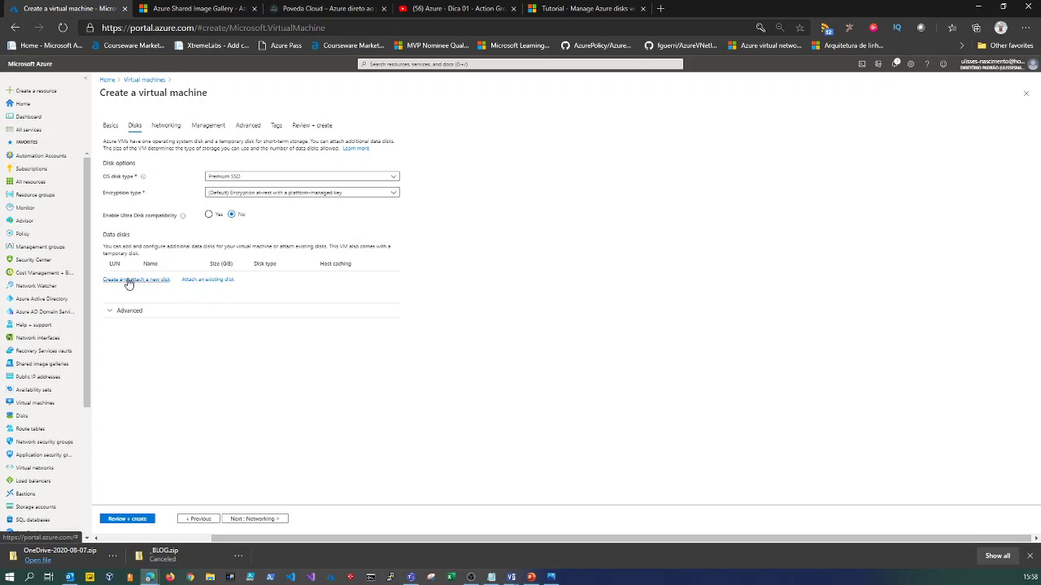
Try Standard HDD for the OS disk, revert to Premium SSD, and show advanced disk options.
click(233, 178)
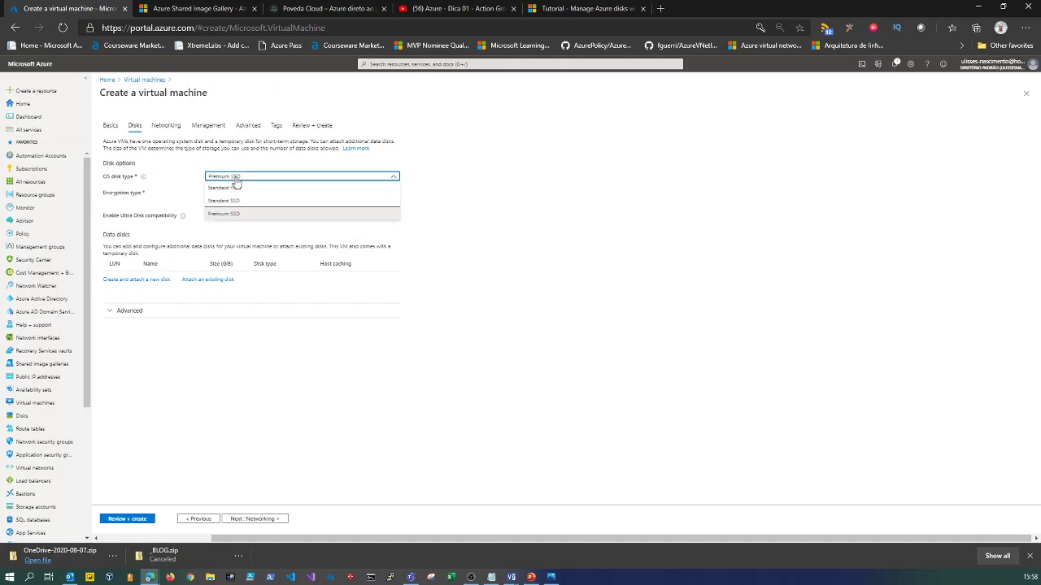
click(234, 179)
click(233, 179)
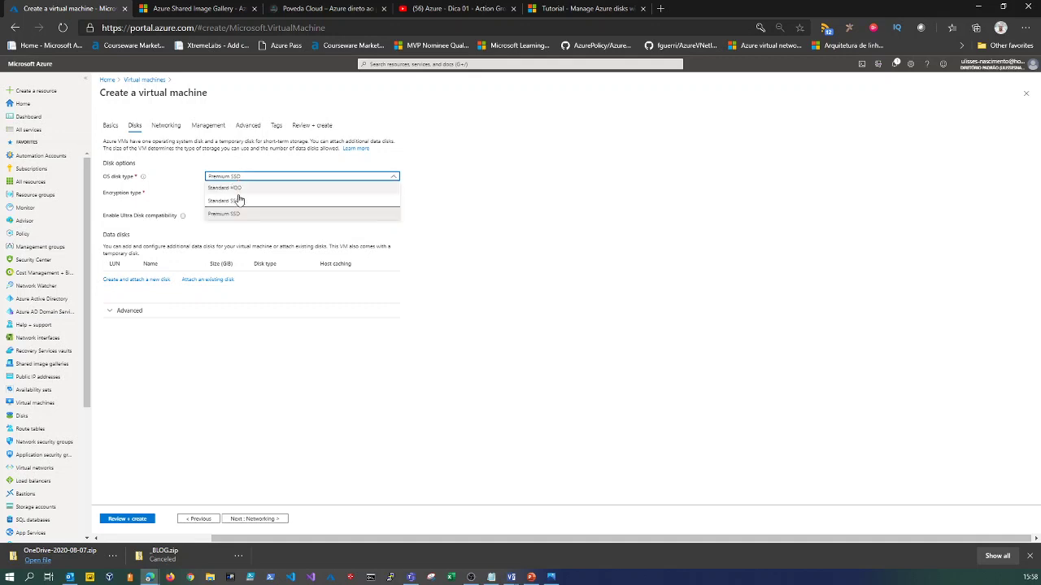
click(242, 188)
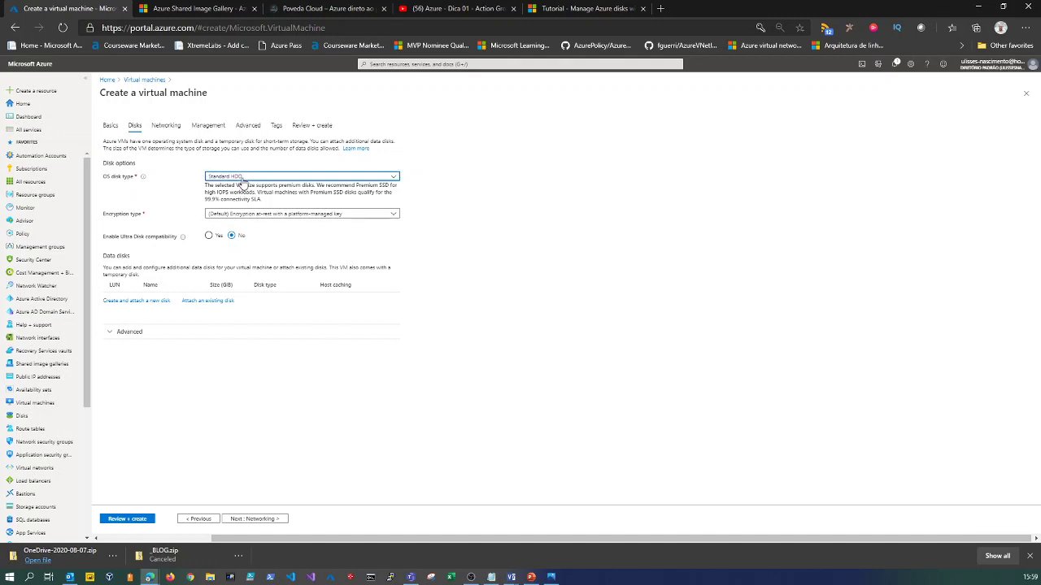
click(241, 178)
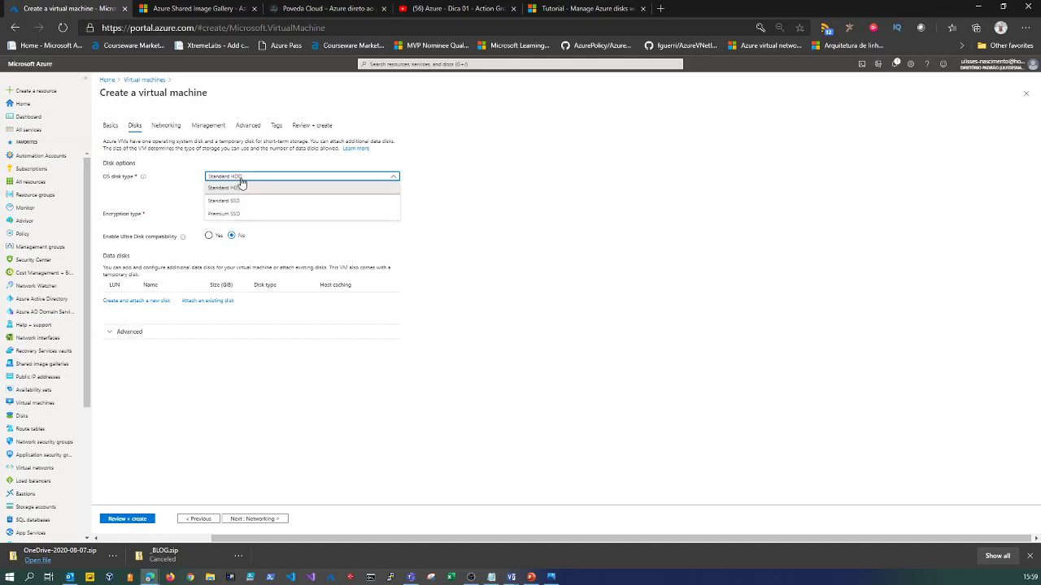
click(238, 215)
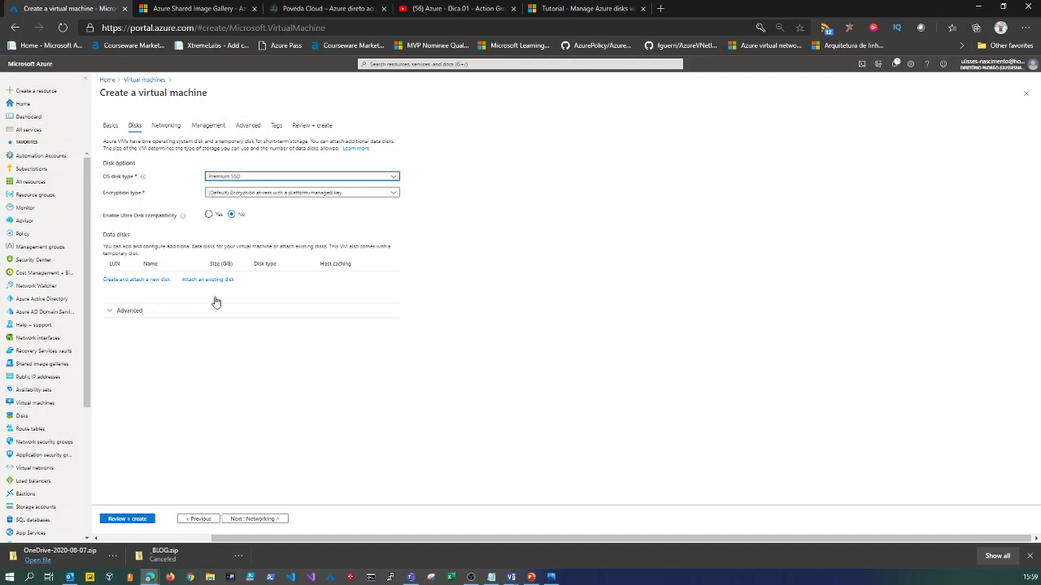
click(122, 311)
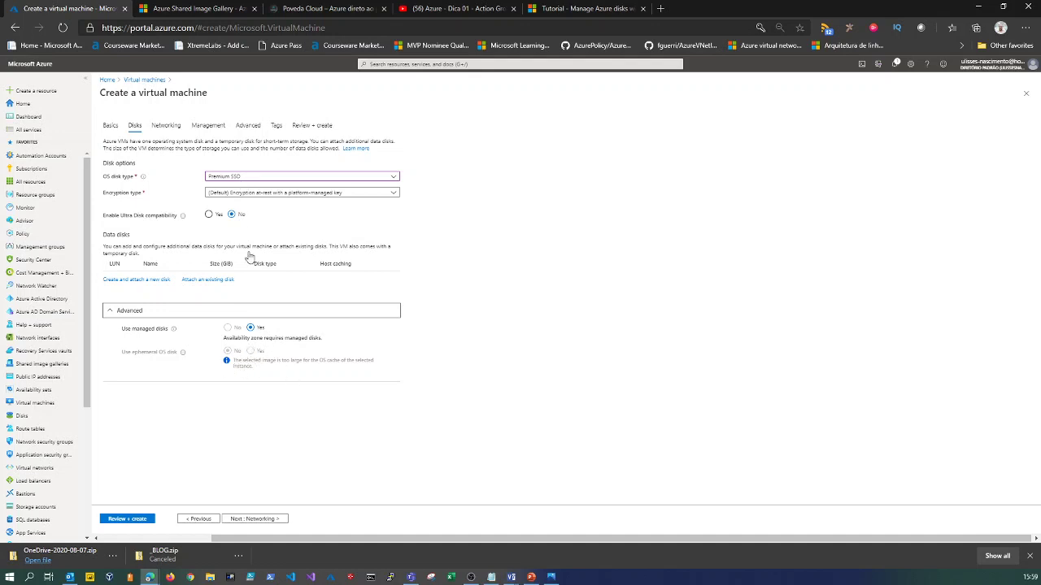
Try Standard HDD and Standard SSD, then settle on Premium SSD for the OS disk.
click(240, 179)
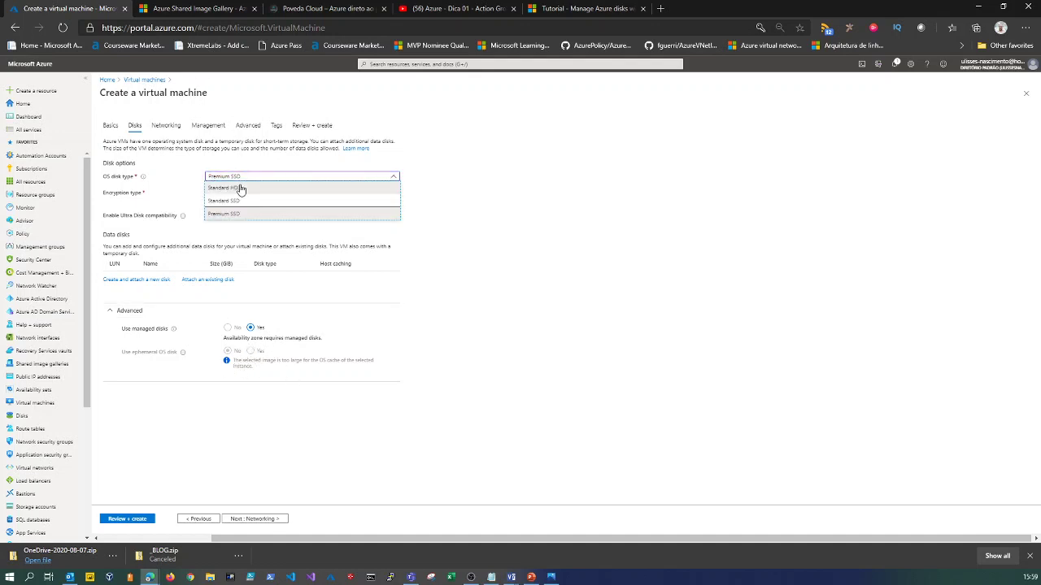
click(240, 188)
click(233, 213)
click(235, 178)
click(240, 201)
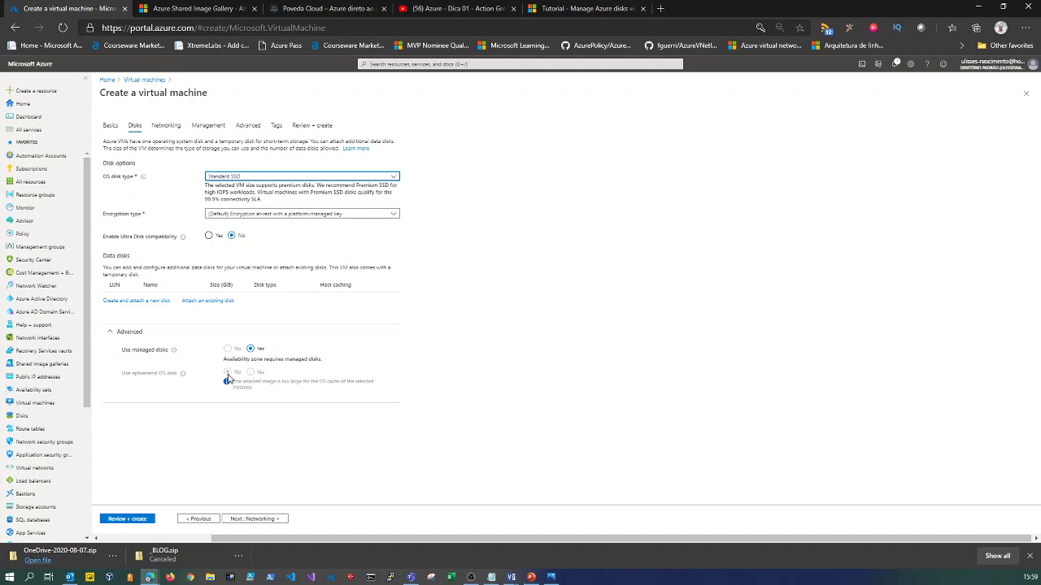
click(232, 178)
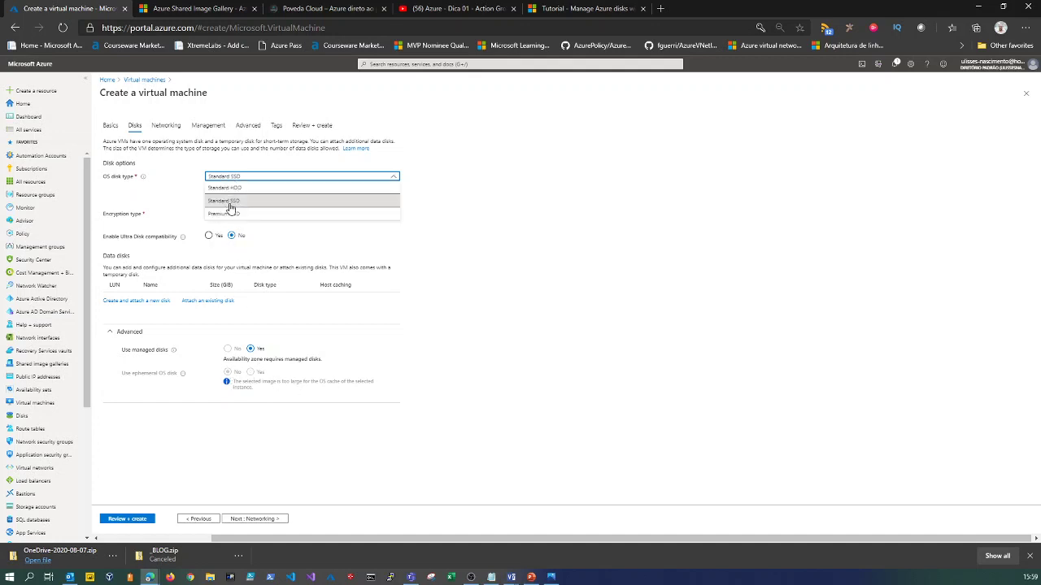
click(232, 215)
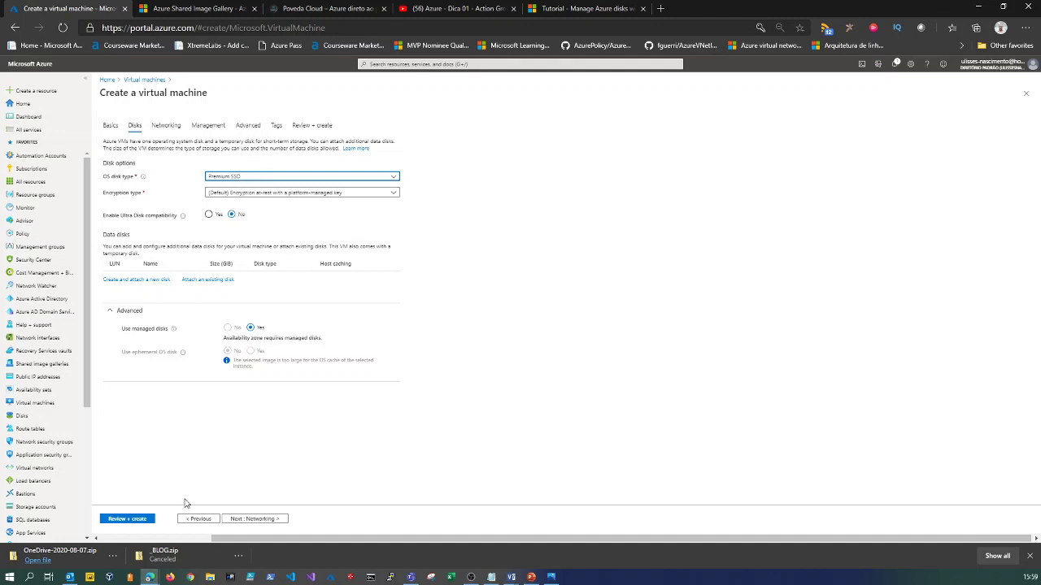
Start a new virtual network named RG_NETWORK and show the PPT_VM.pptx network diagram slide.
click(253, 519)
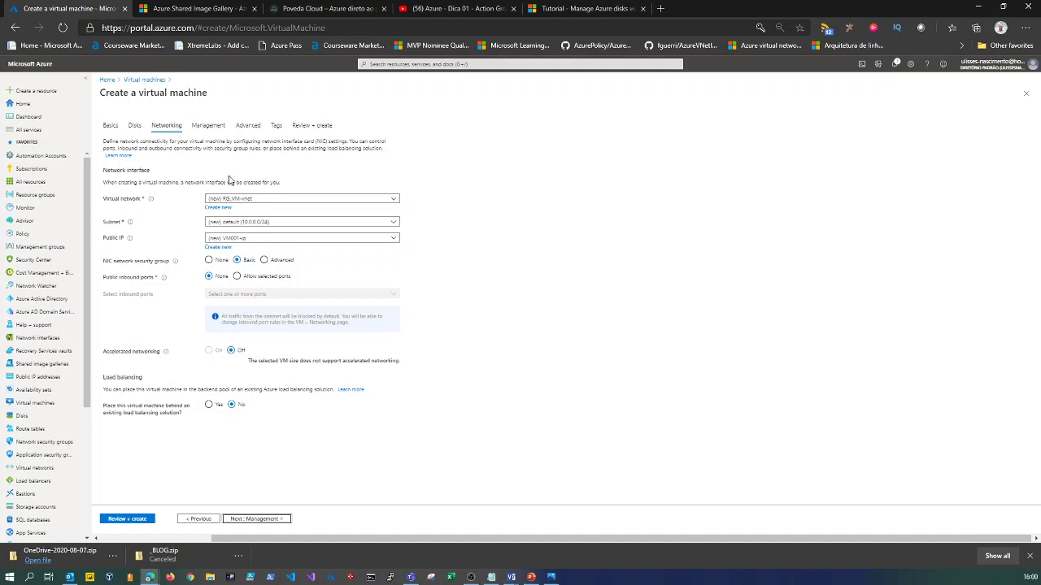
click(221, 208)
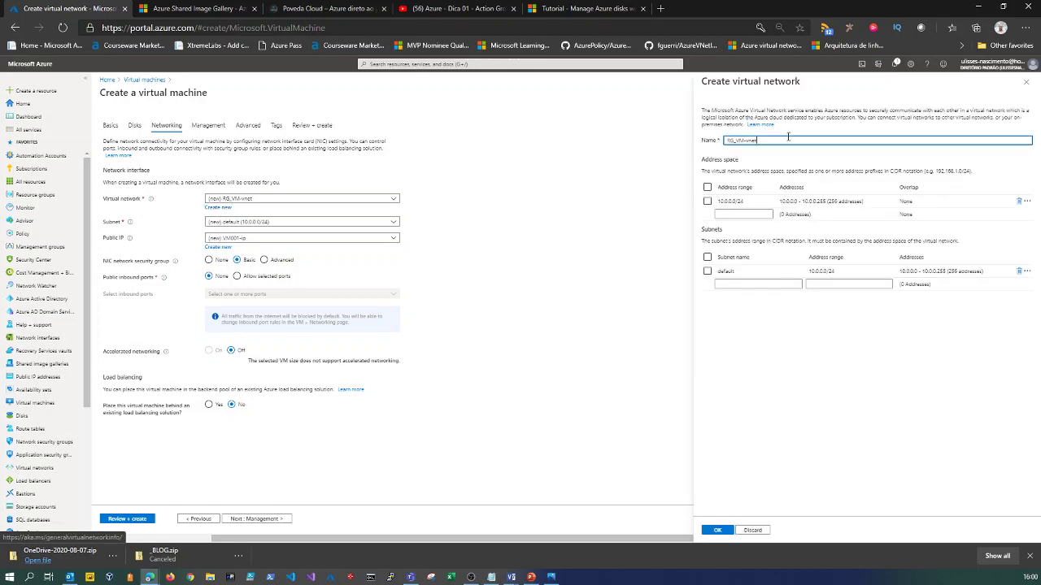
text(RG_NETWORK)
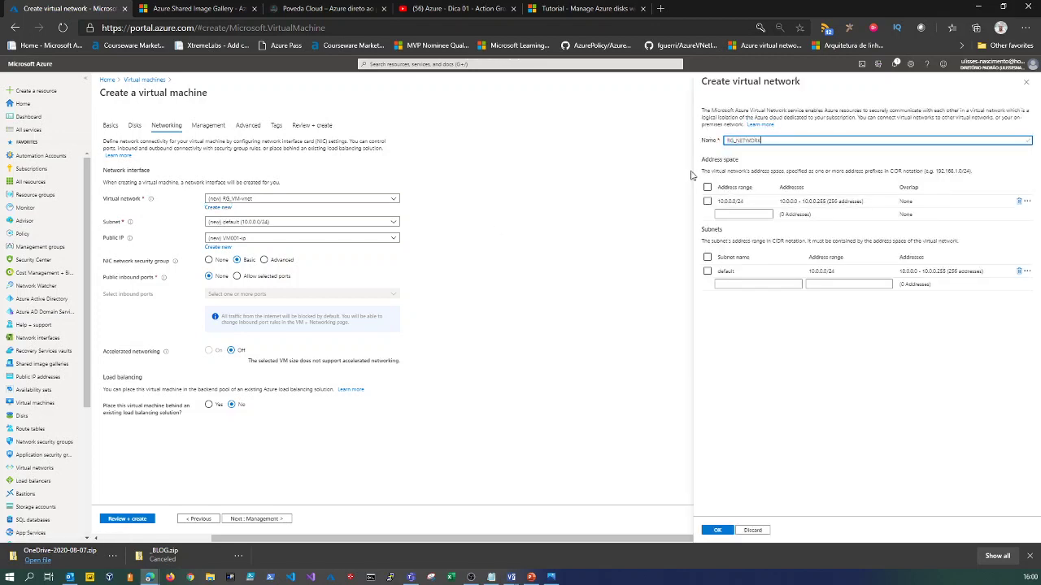
click(735, 201)
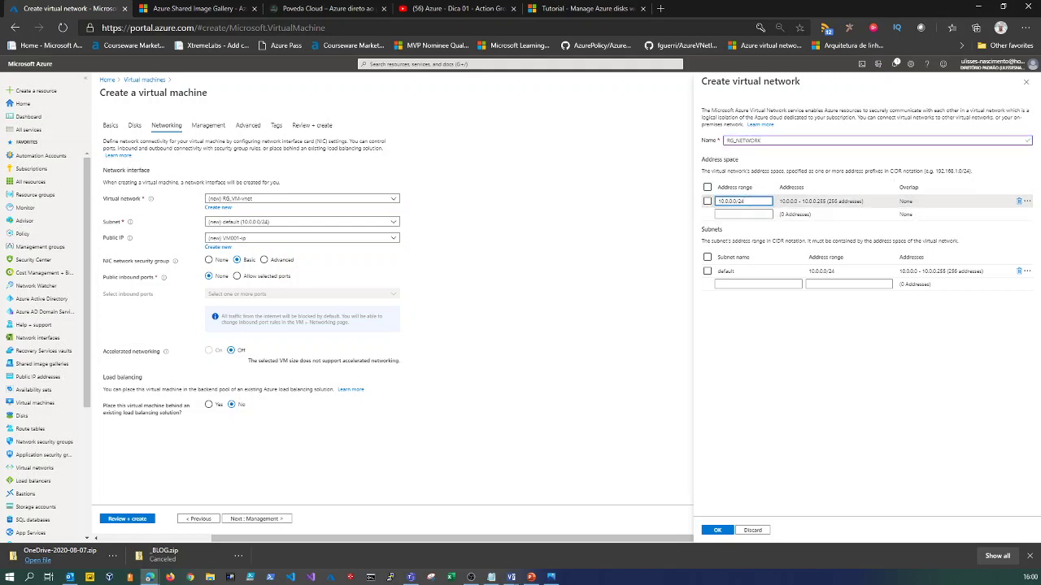
key(alt+Tab)
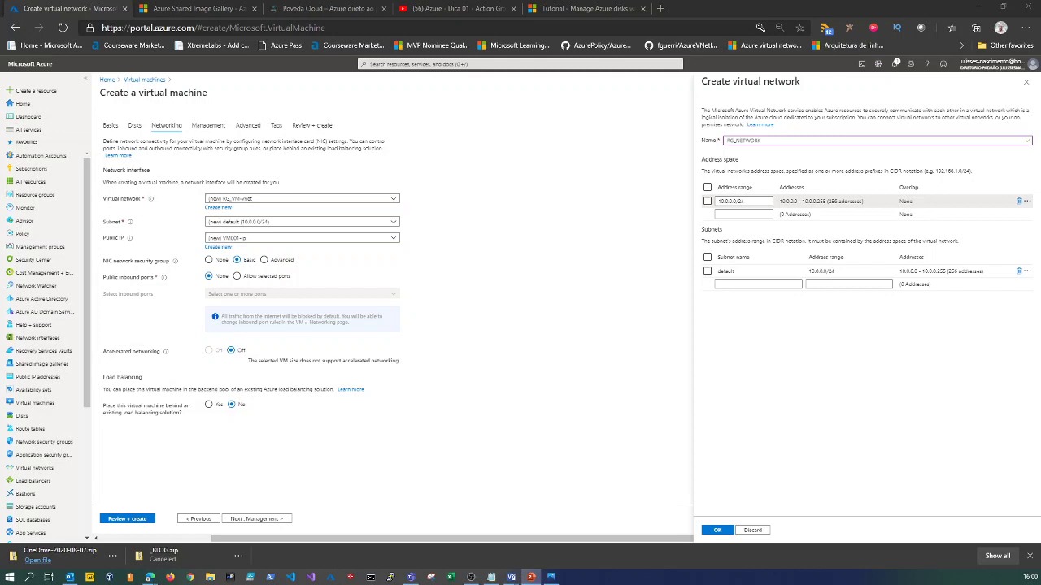
click(531, 577)
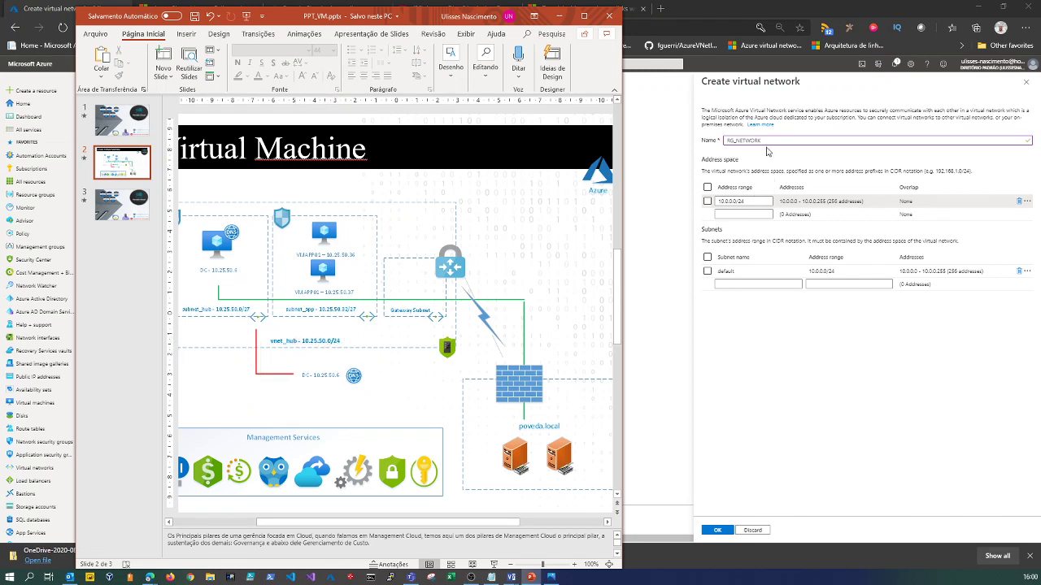
Place the portal beside the diagram slide and set the address range to 10.25.50.0/24.
drag(768, 201, 713, 203)
double_click(766, 5)
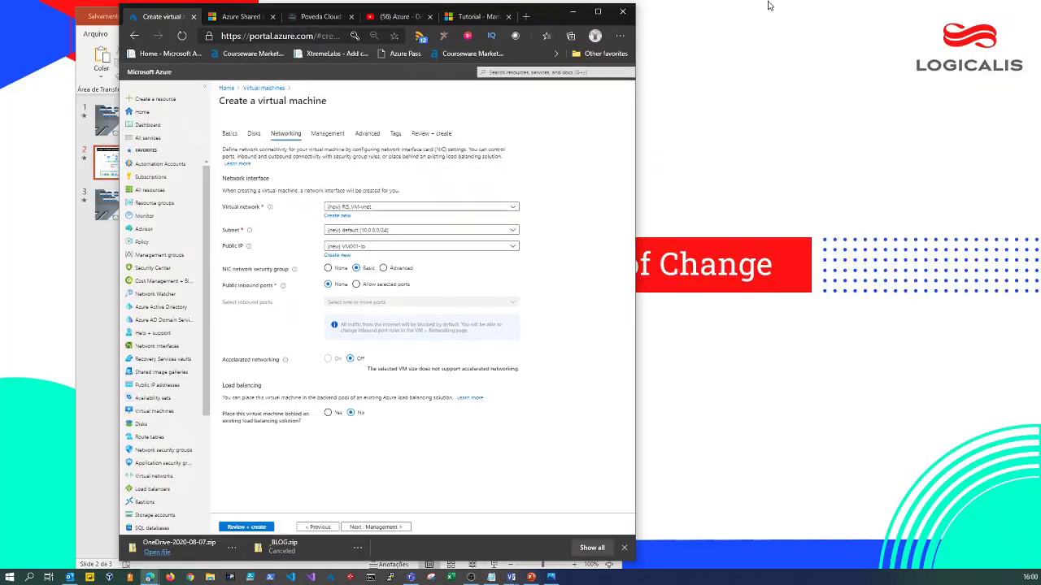
drag(543, 13, 912, 35)
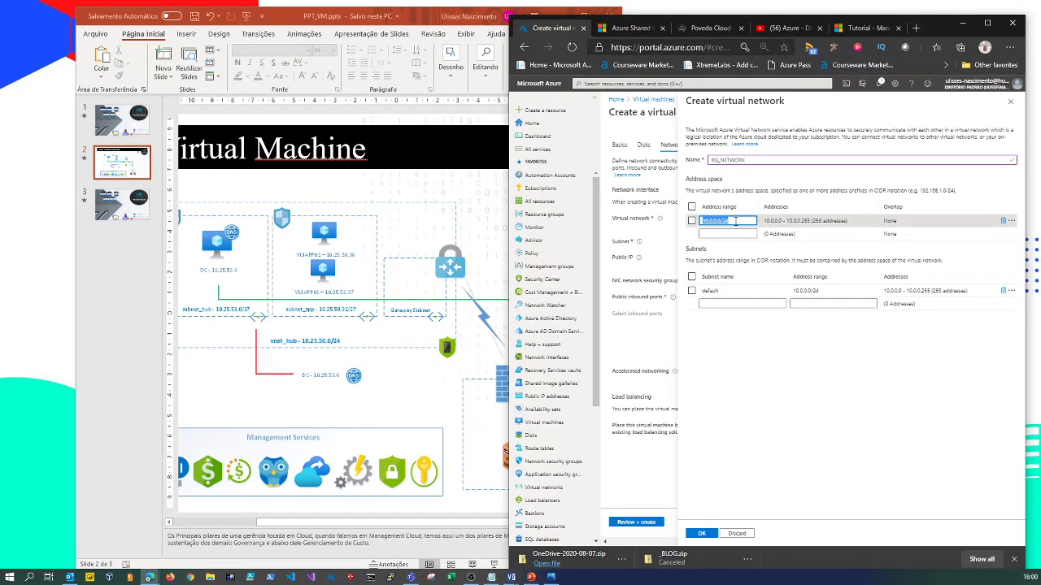
text(10.2)
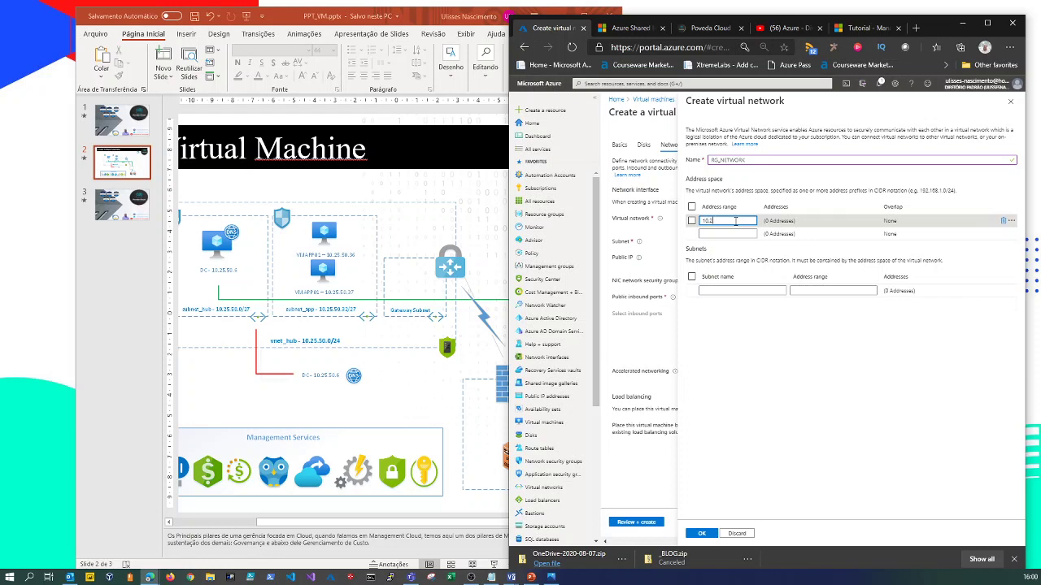
text(5.50.0/24)
Add a subnet named subnet_hub with address range 10.25.50.0/27.
click(714, 290)
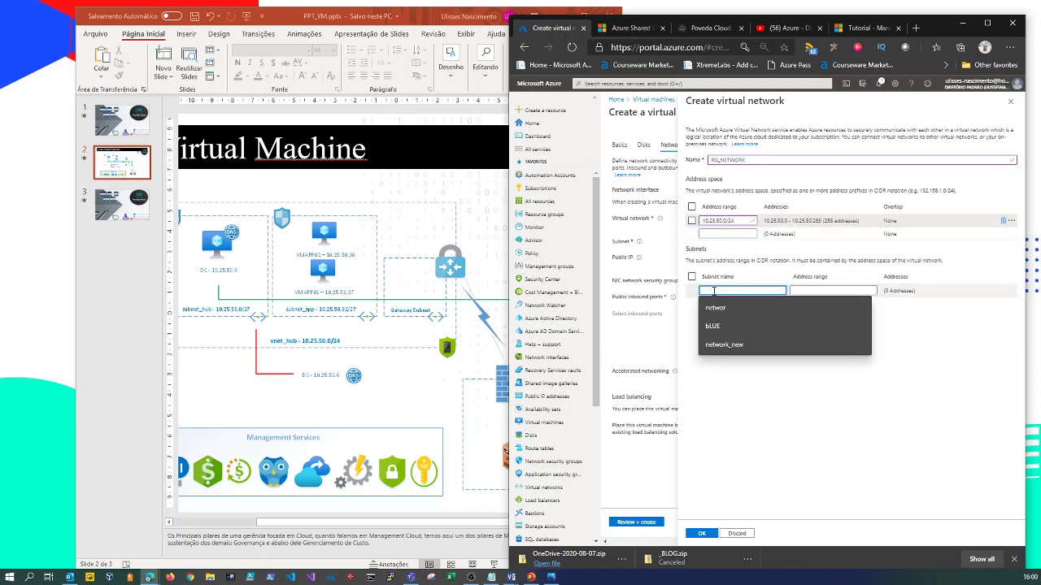
text(subnet_app)
click(816, 290)
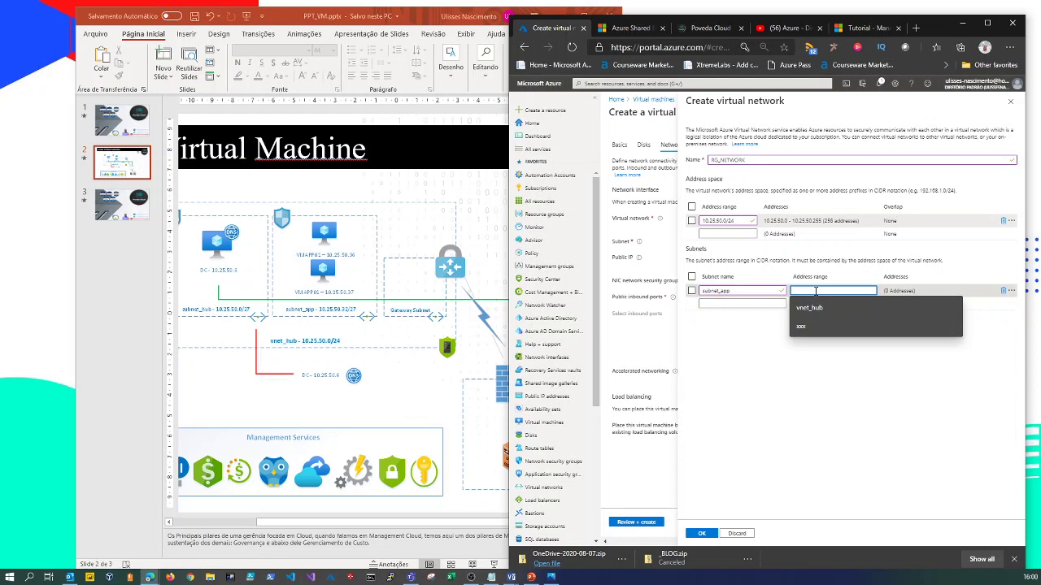
text(10.25.50.)
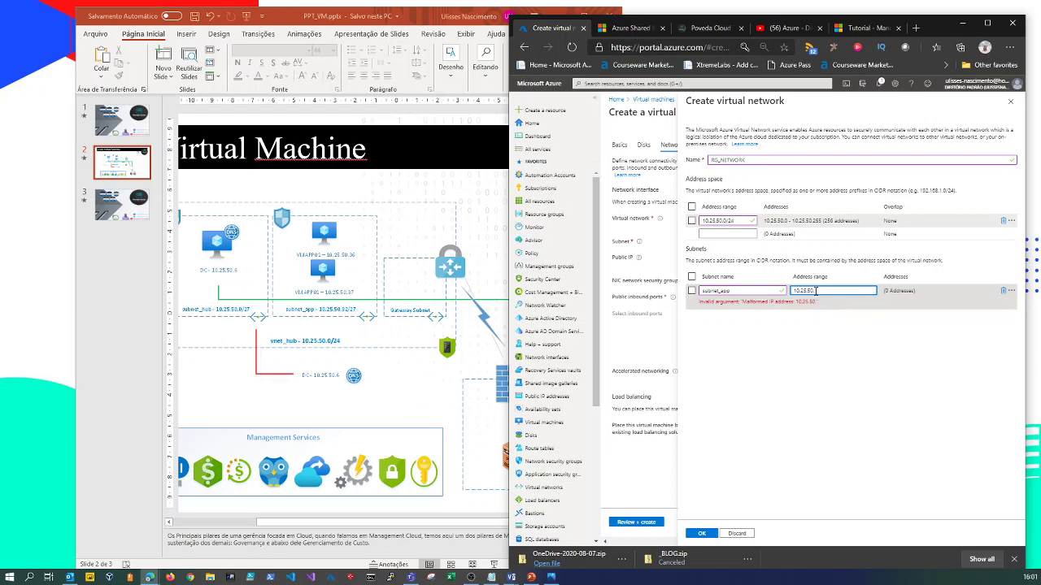
click(758, 291)
key(shift+Left)
key(shift+Left)
key(shift+Left)
text(hub)
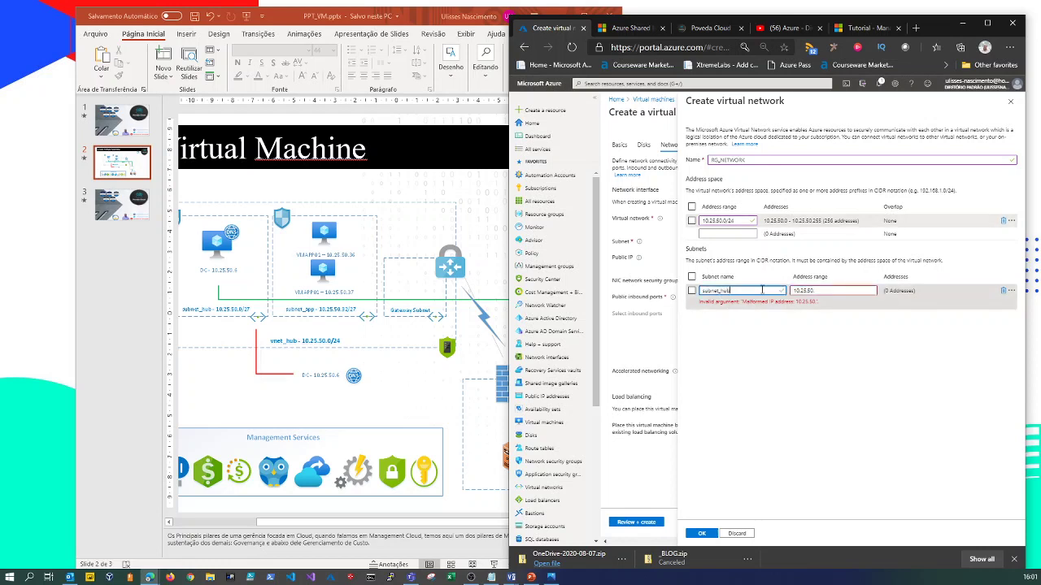
click(817, 293)
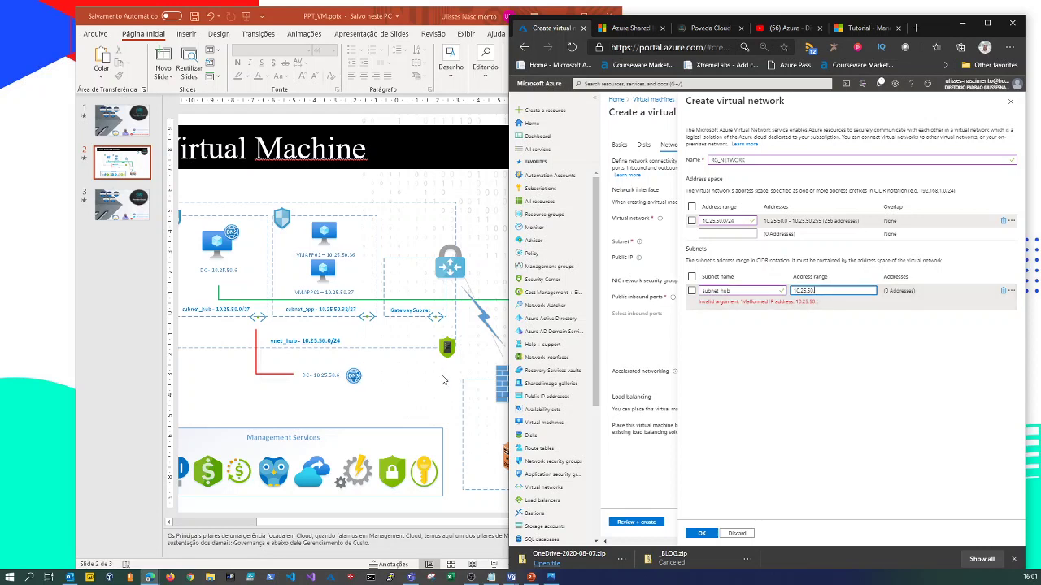
text(0)
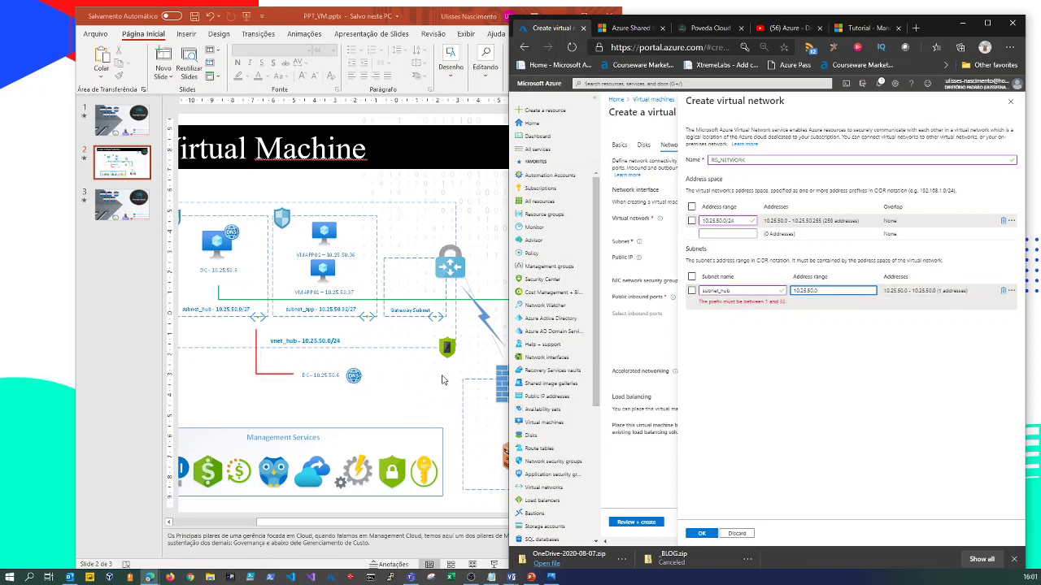
text(/27)
key(Tab)
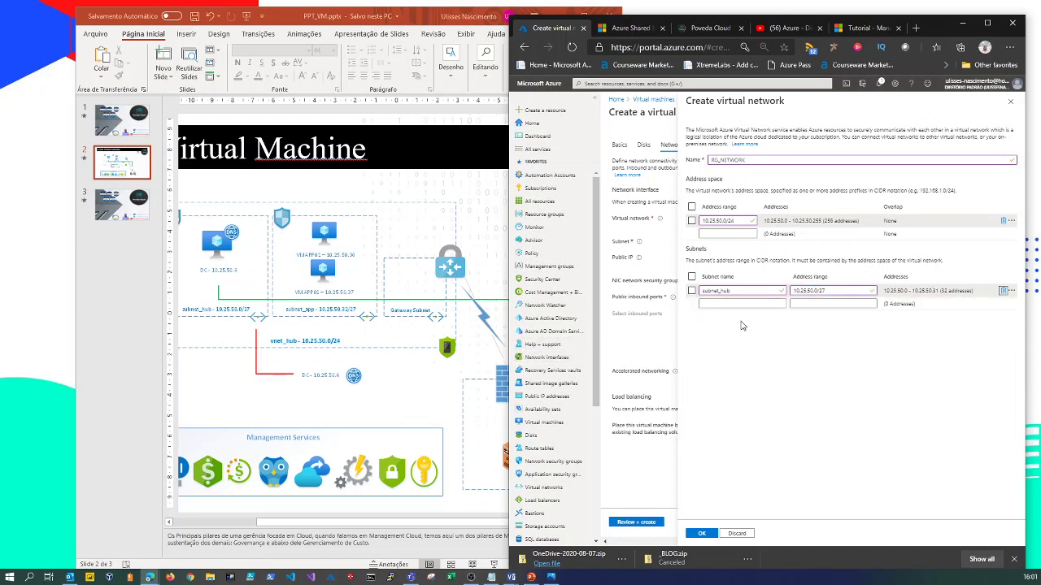
Add subnet subnet_app with range 10.25.50.32/27 and save the RG_NETWORK virtual network.
click(722, 304)
text(subnet-)
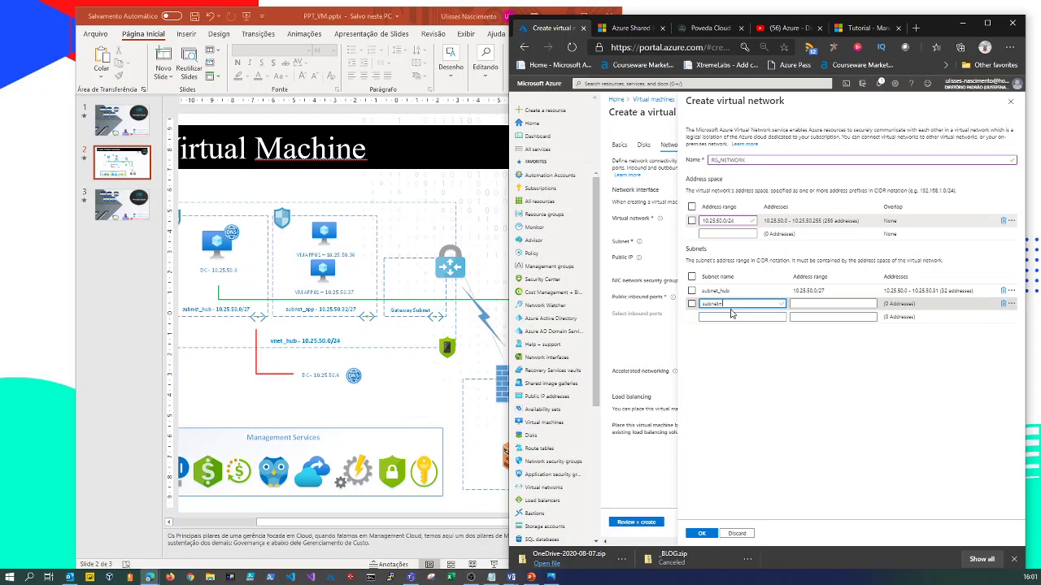
key(BackSpace)
text(_app)
key(Tab)
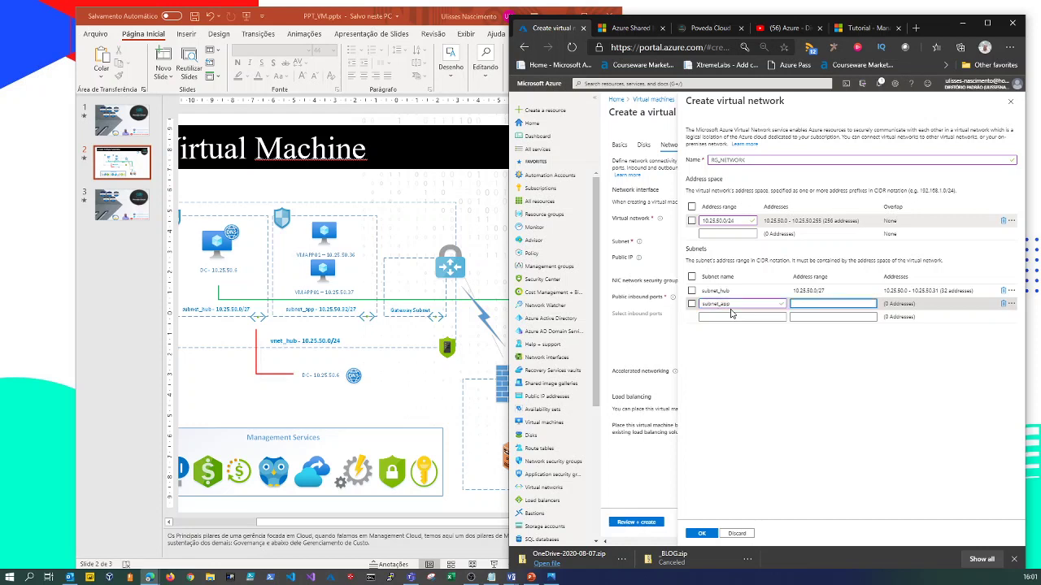
text(10.25)
key(BackSpace)
key(BackSpace)
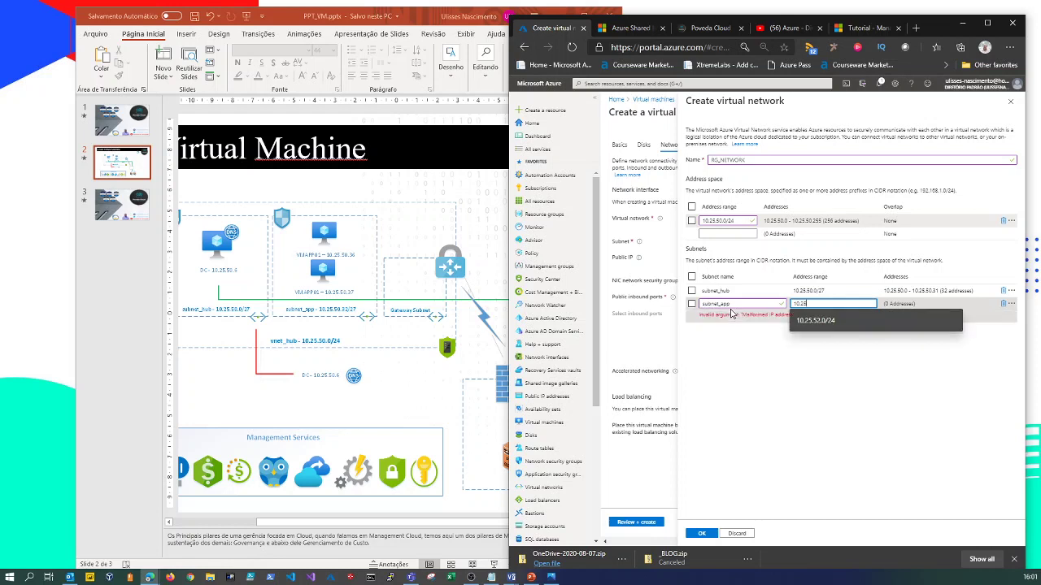
text(.50)
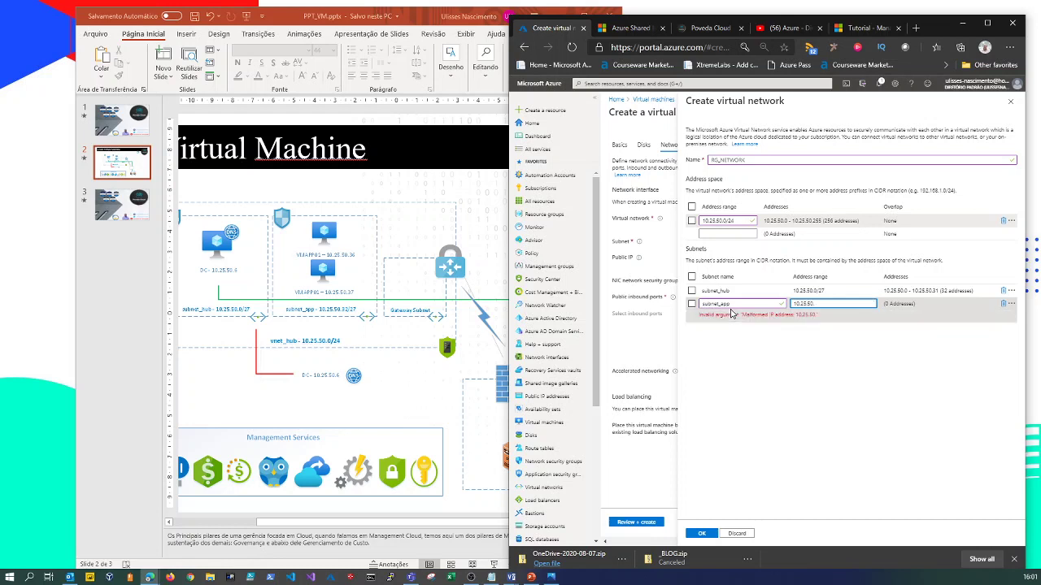
text(.32/27)
click(710, 319)
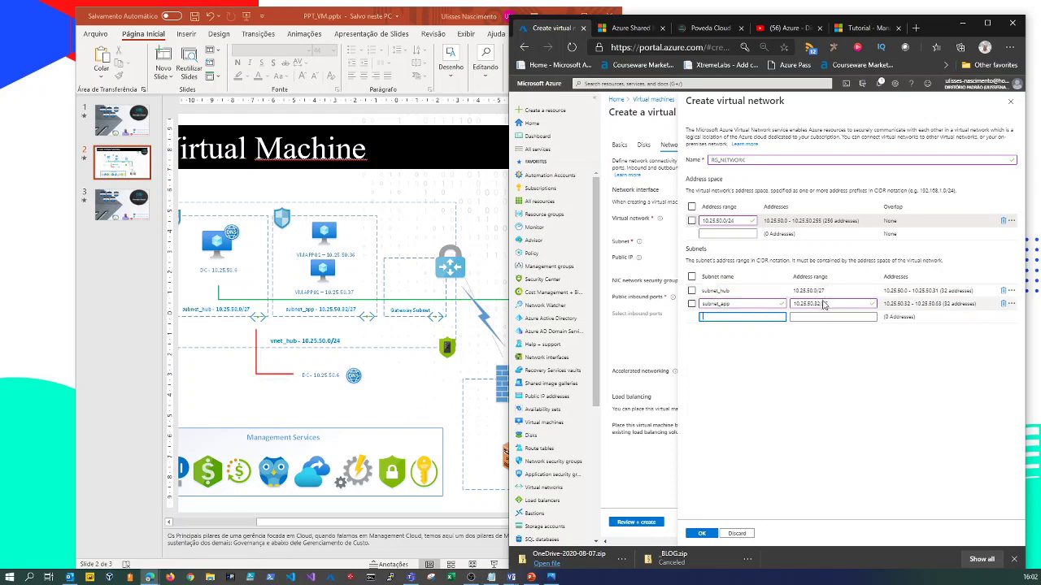
click(702, 533)
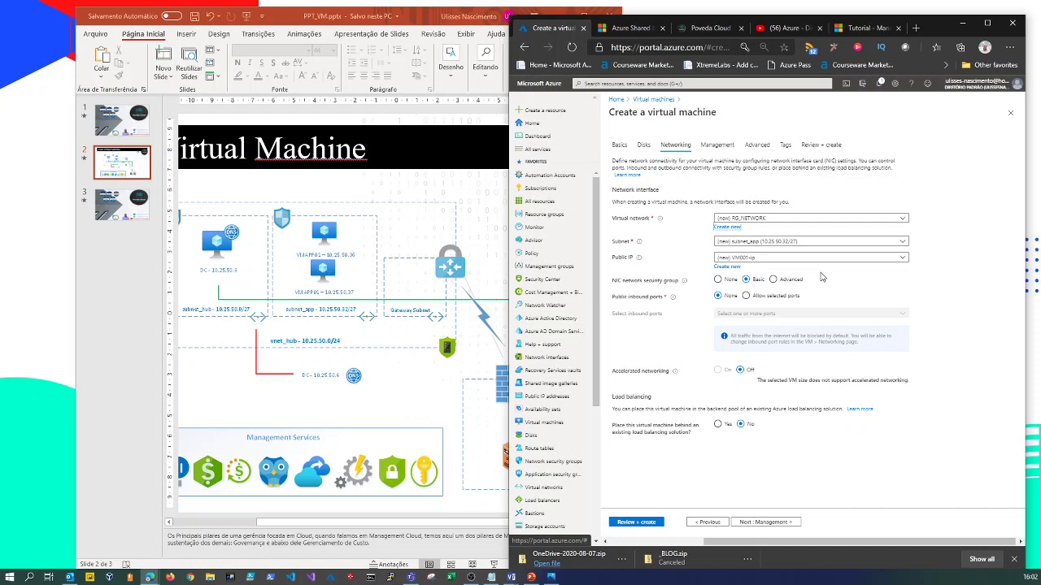
Choose subnet_app (10.25.50.32/27) as the VM's subnet.
click(749, 243)
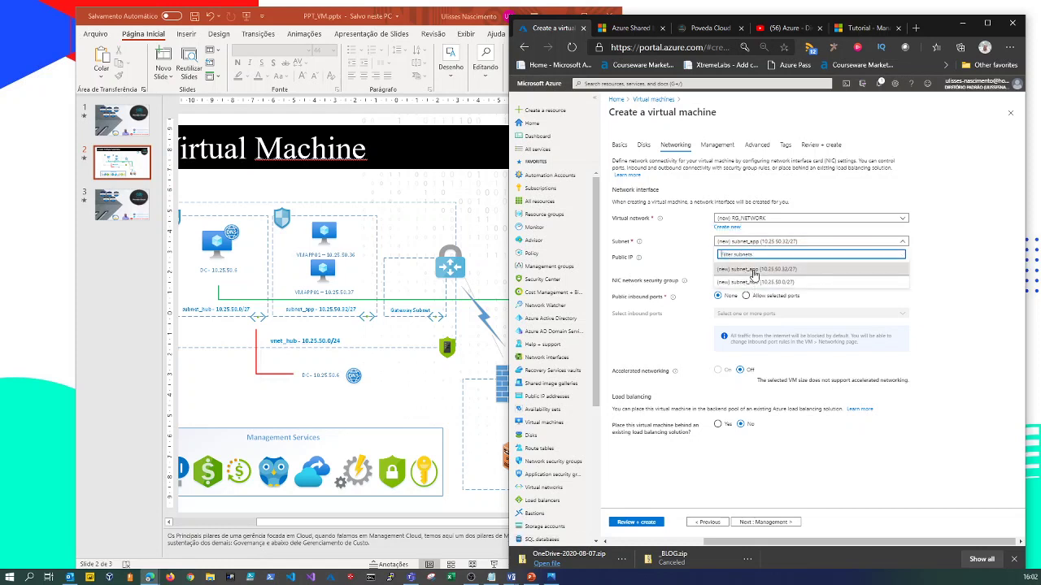
click(750, 270)
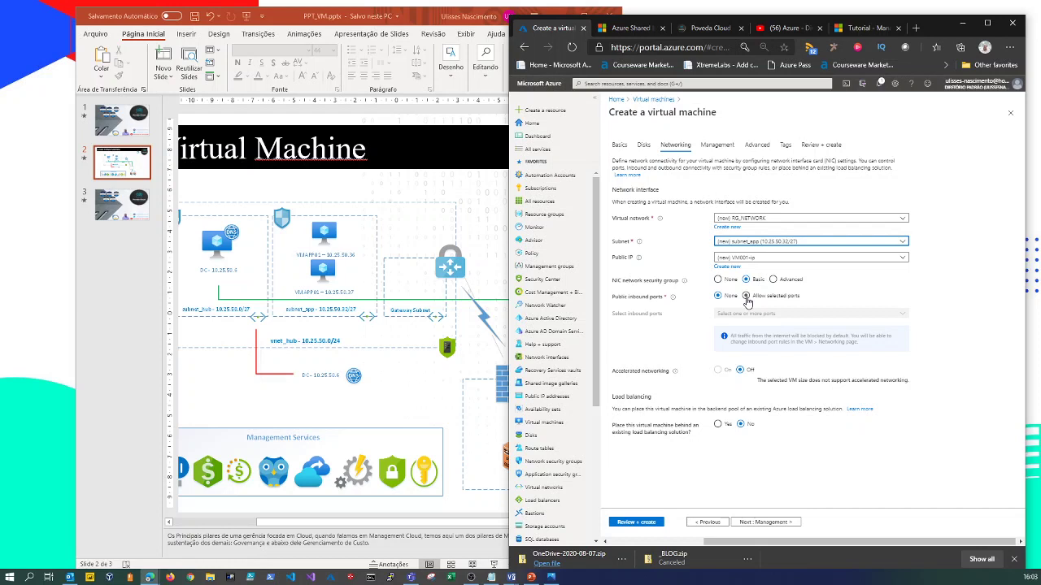
Set the NIC network security group to None and continue to Management.
click(718, 280)
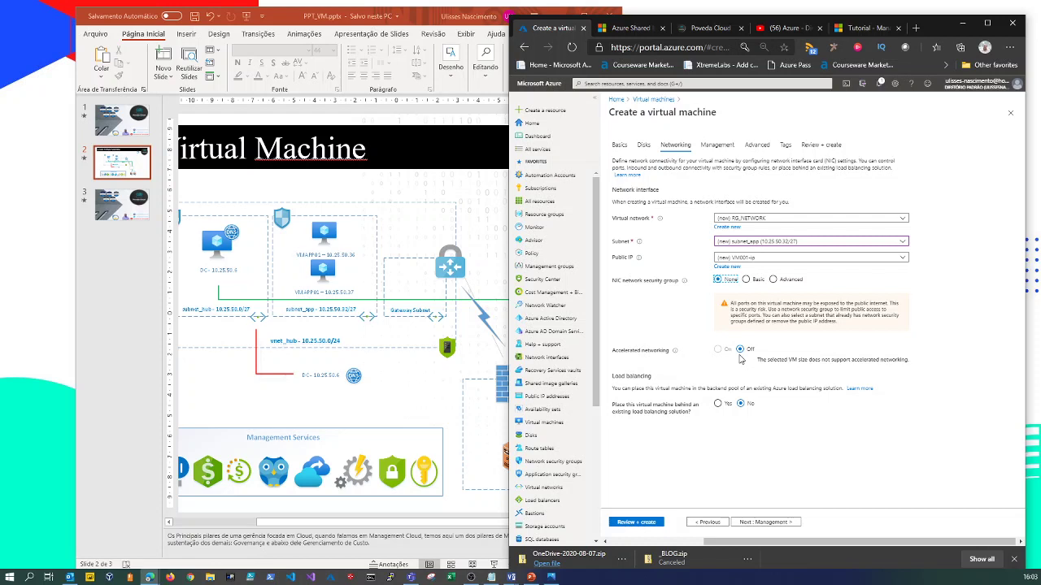
click(772, 519)
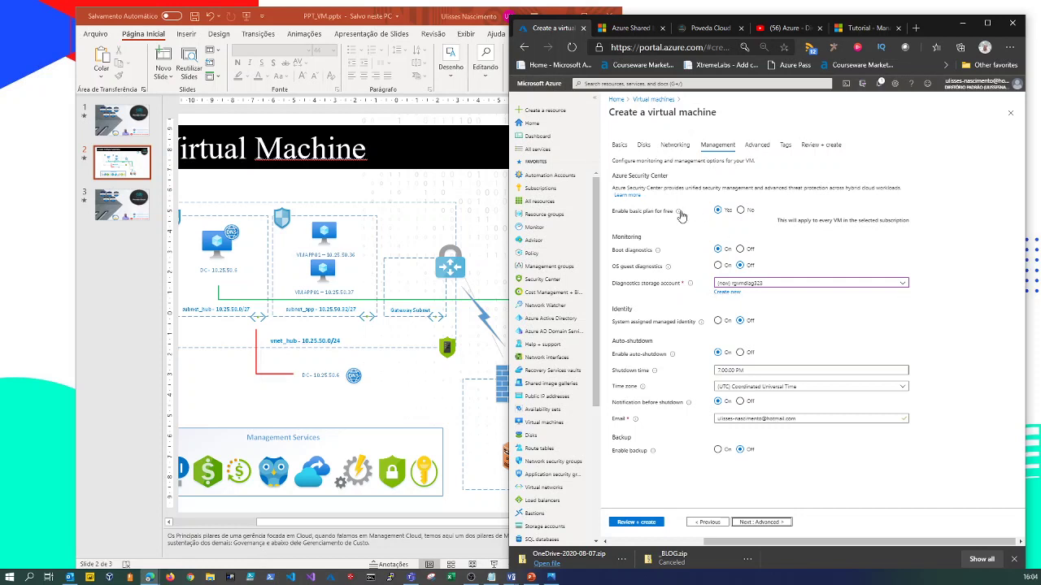
Turn on OS guest diagnostics and look through the diagnostics storage accounts, such as rgvmdiag323.
mouse_move(680, 213)
click(717, 265)
click(730, 284)
click(768, 297)
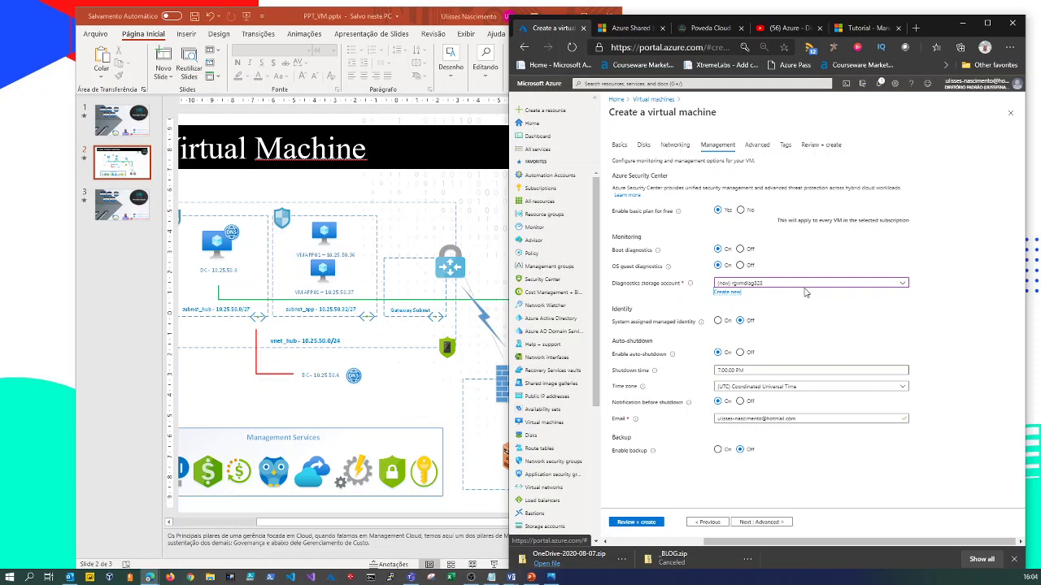
Create diagnostics storage account stgdiagpovedacloud as StorageV2 with locally-redundant replication.
click(738, 520)
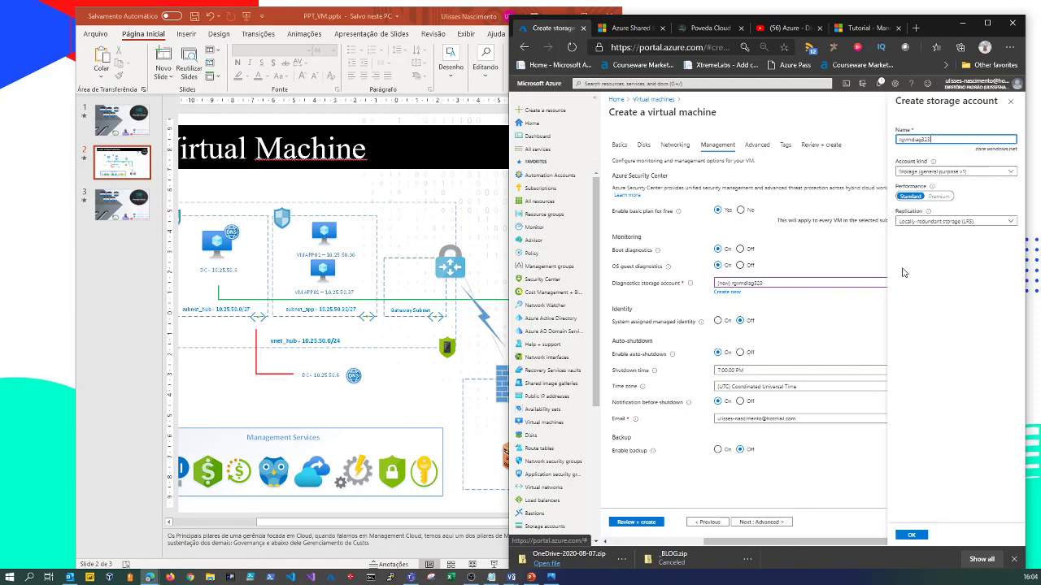
drag(931, 140, 884, 140)
text(stg)
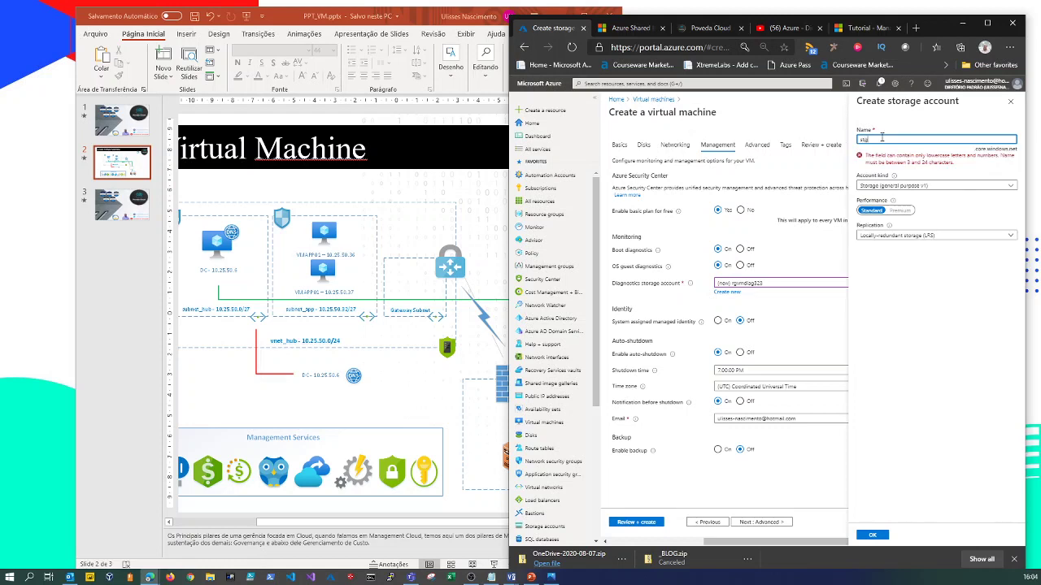
text(diagpovedacloud)
key(Tab)
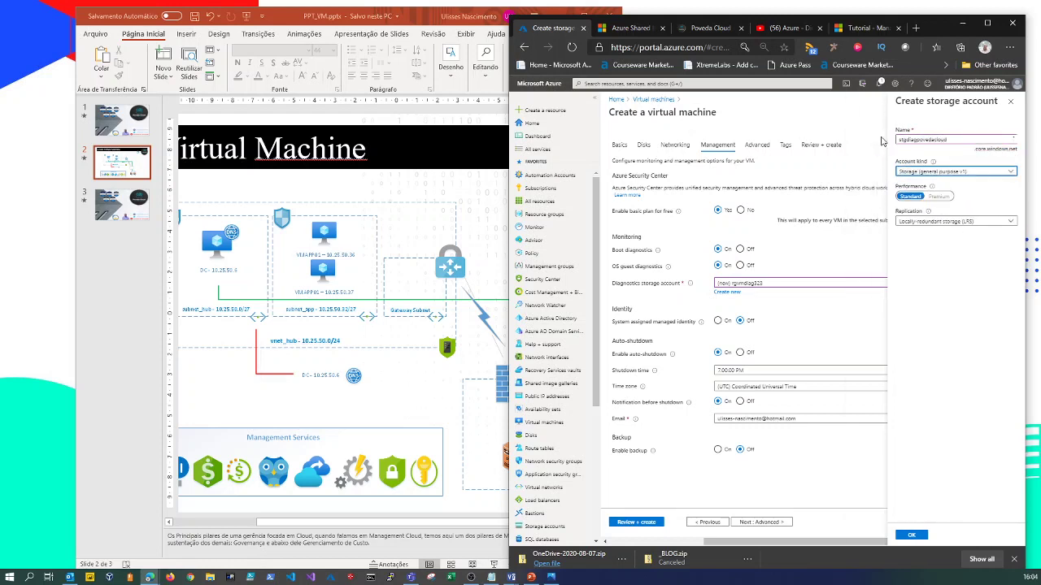
click(935, 174)
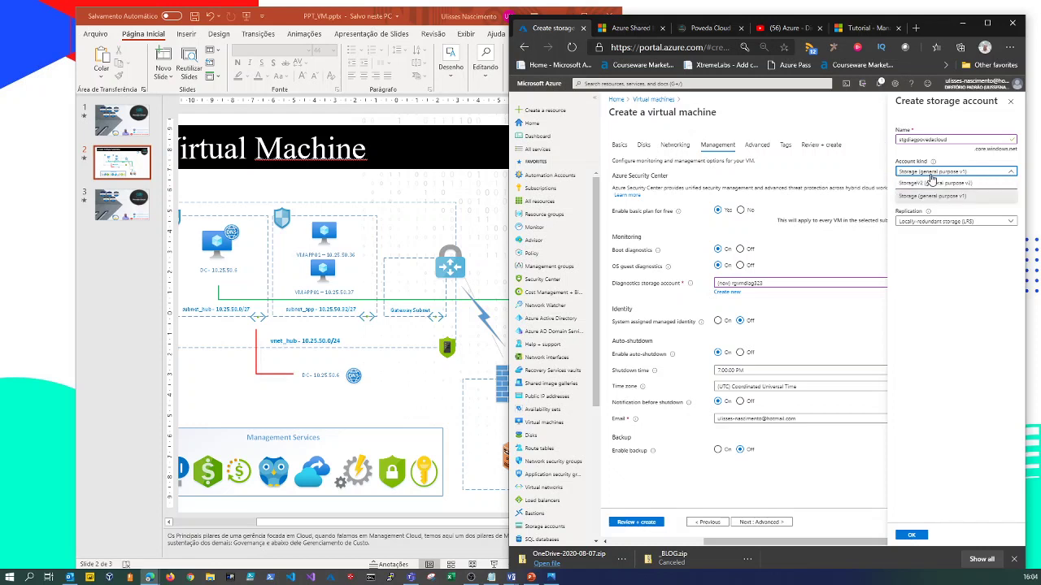
click(935, 182)
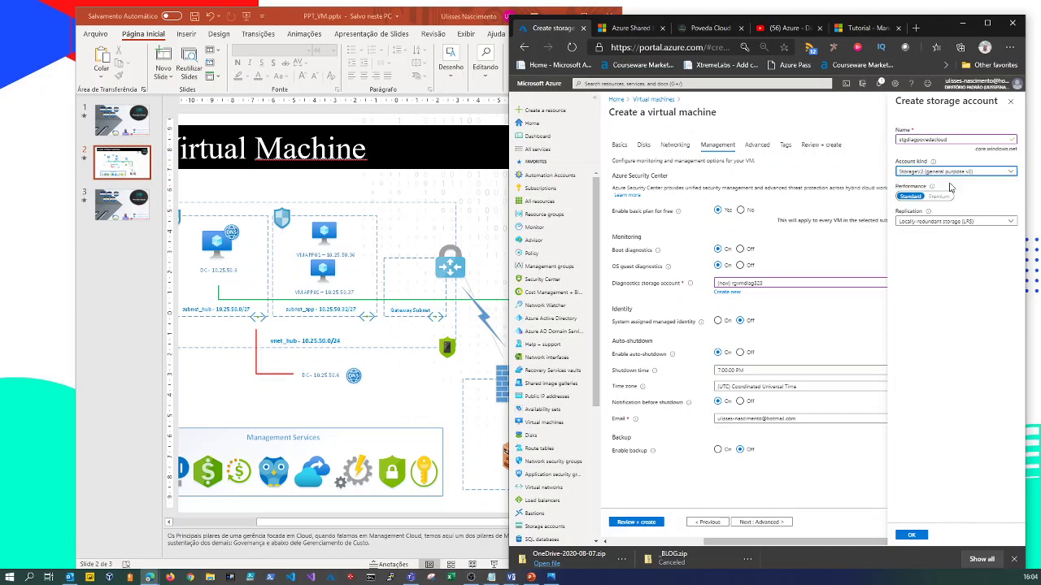
click(930, 223)
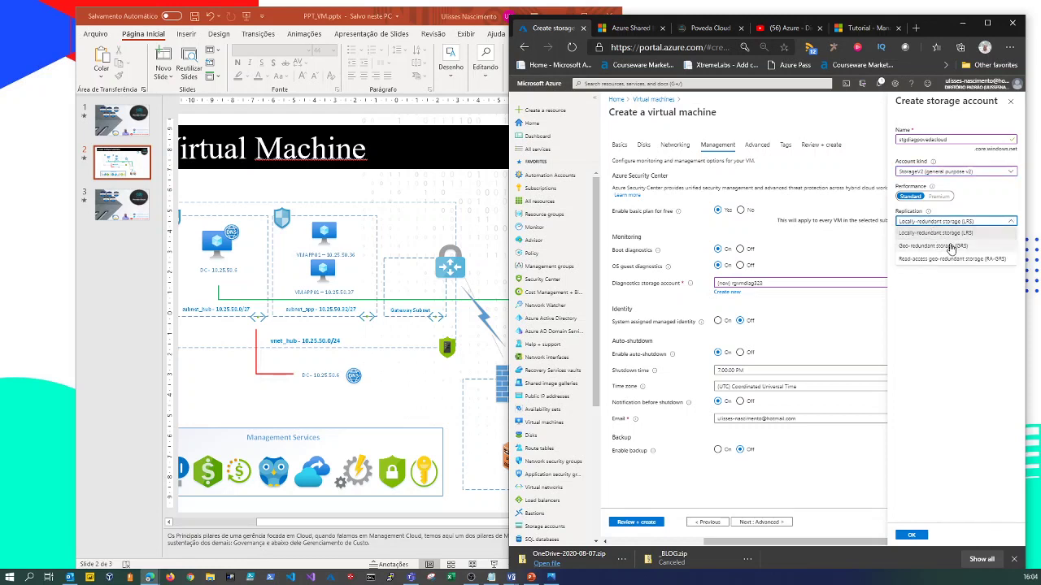
click(950, 301)
click(911, 537)
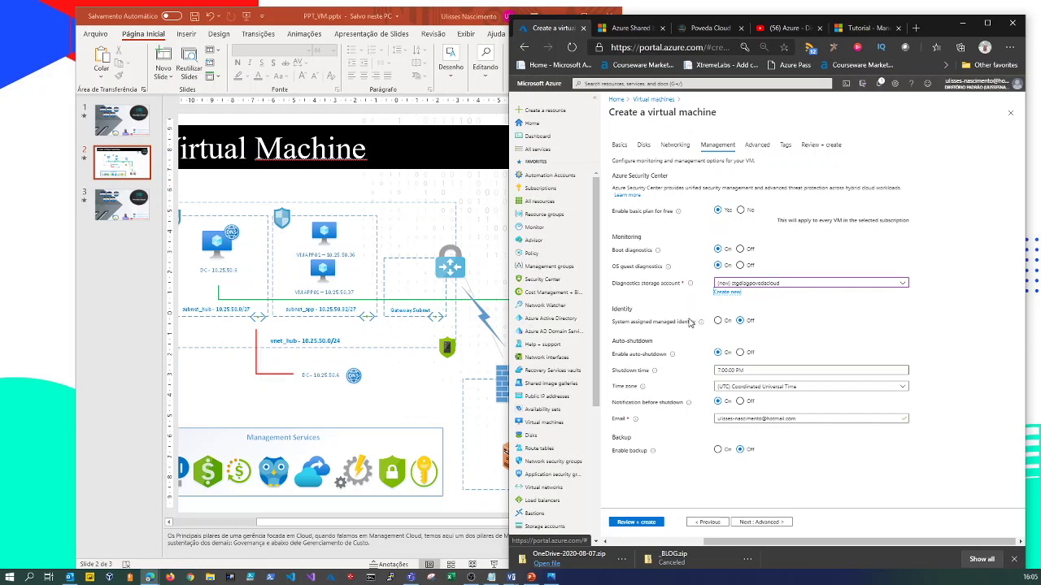
Pick Network Watcher Agent for Windows from the extension list on the Advanced step.
mouse_move(700, 324)
click(748, 524)
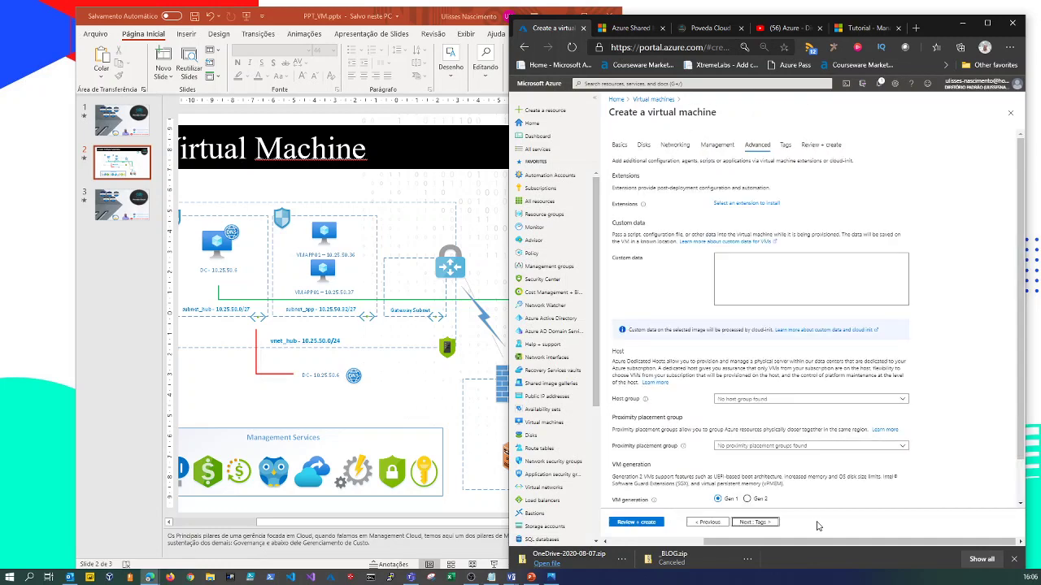
click(746, 204)
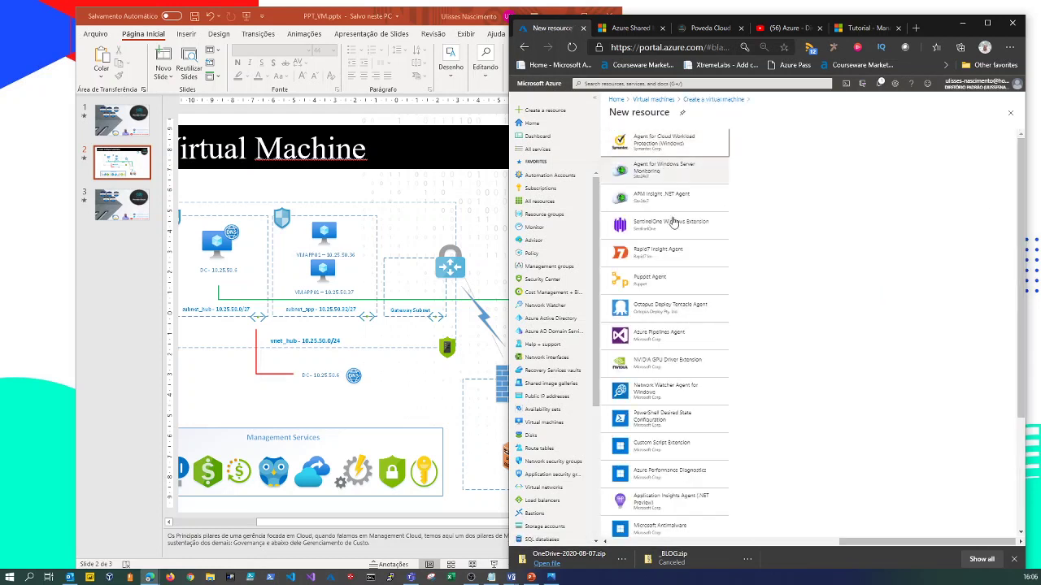
click(659, 399)
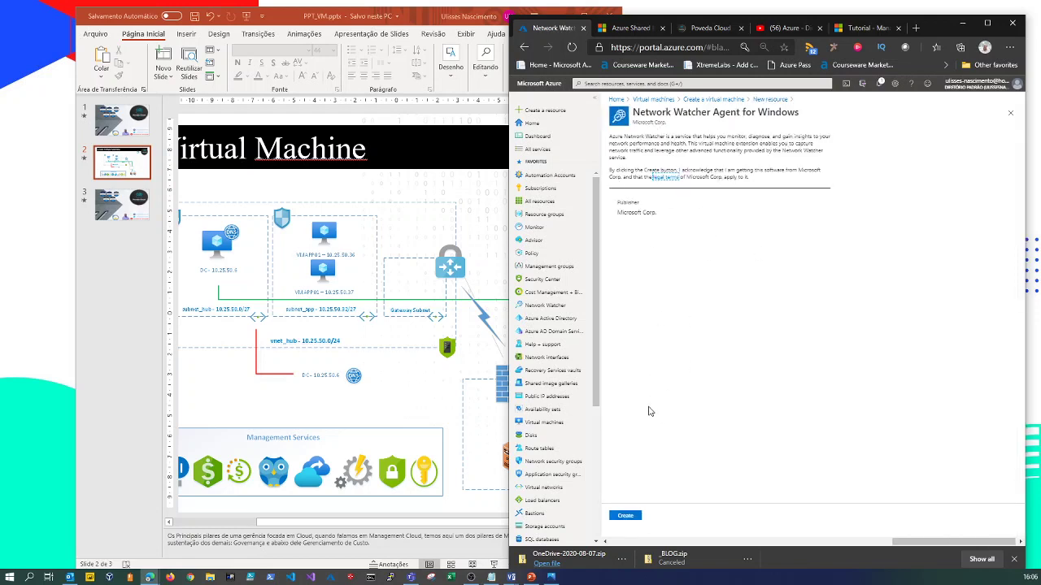
click(626, 517)
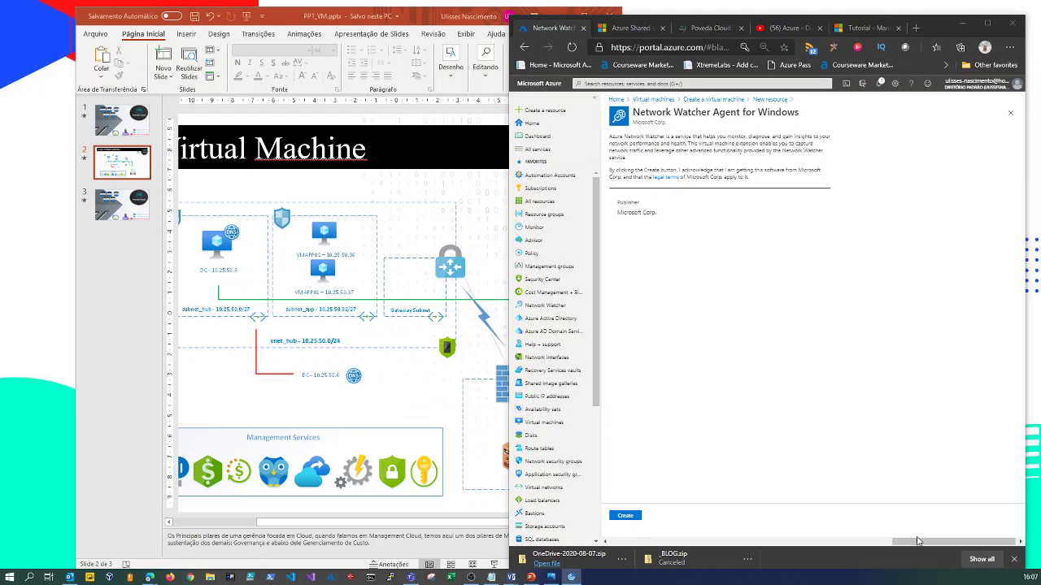
drag(940, 550, 687, 393)
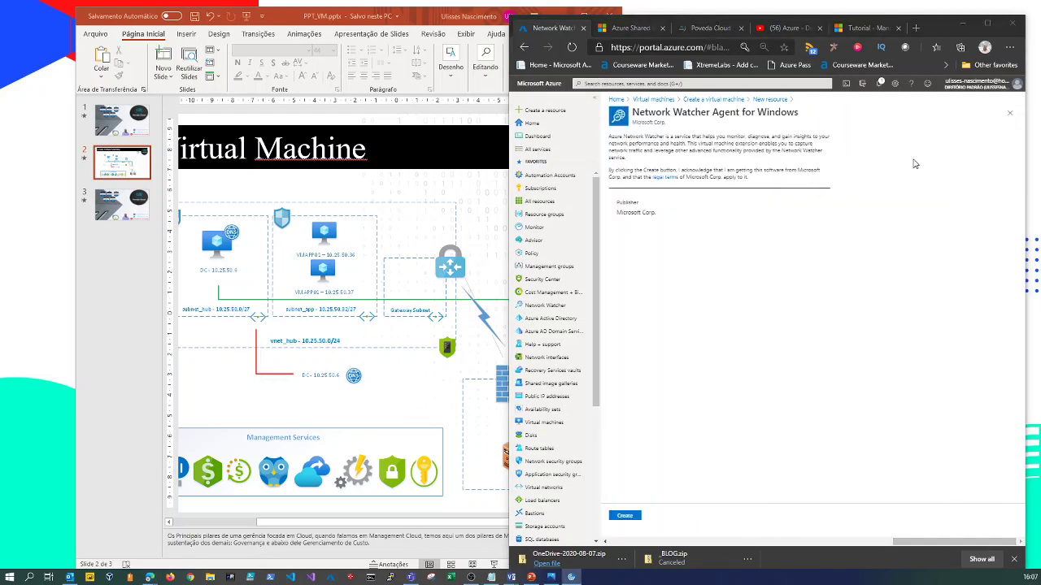
Add the Network Watcher Agent for Windows extension and maximize the browser window.
click(1011, 114)
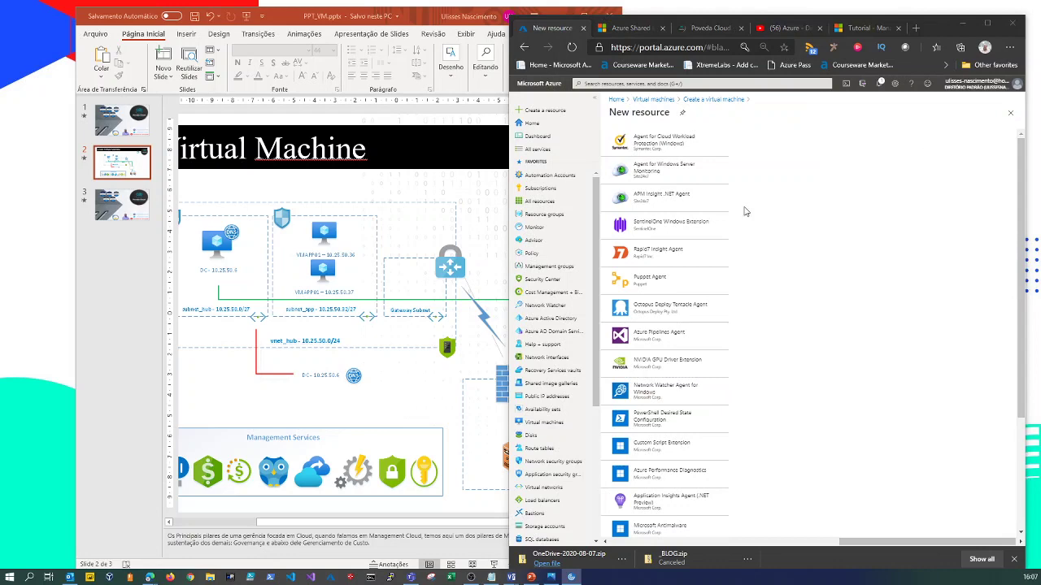
click(648, 396)
click(629, 519)
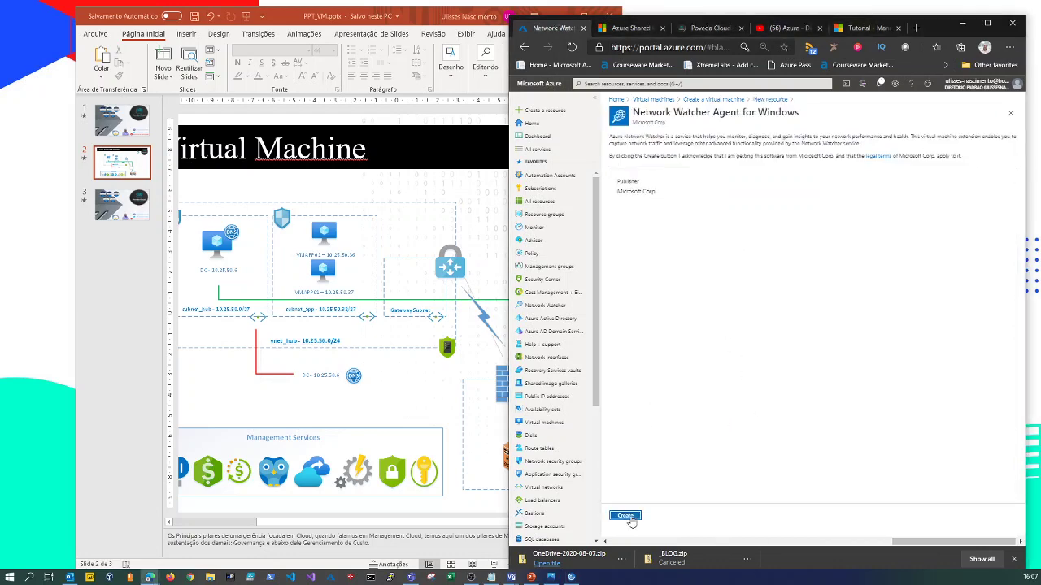
click(986, 23)
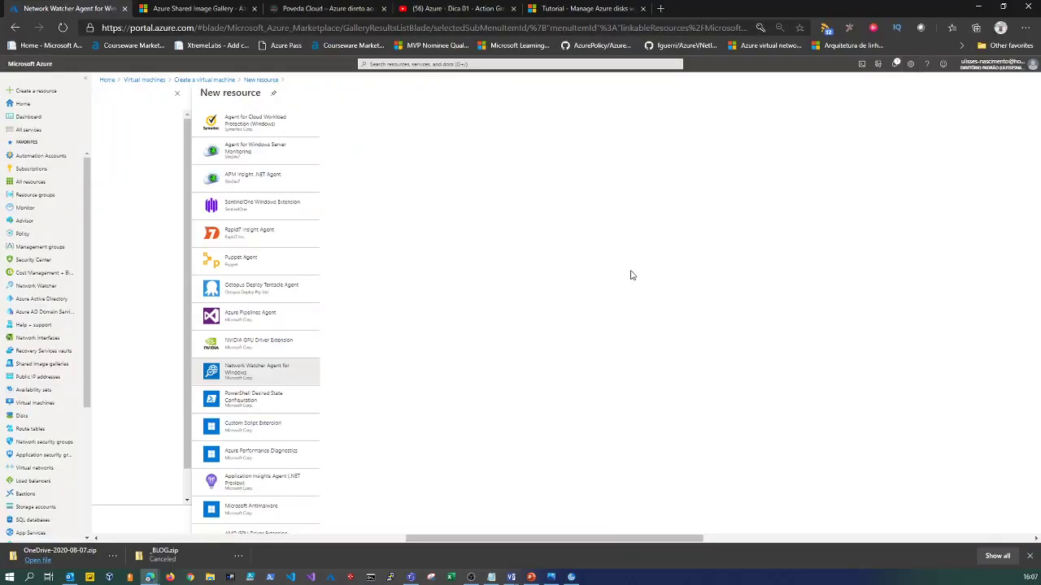
scroll(420, 493, down, 3)
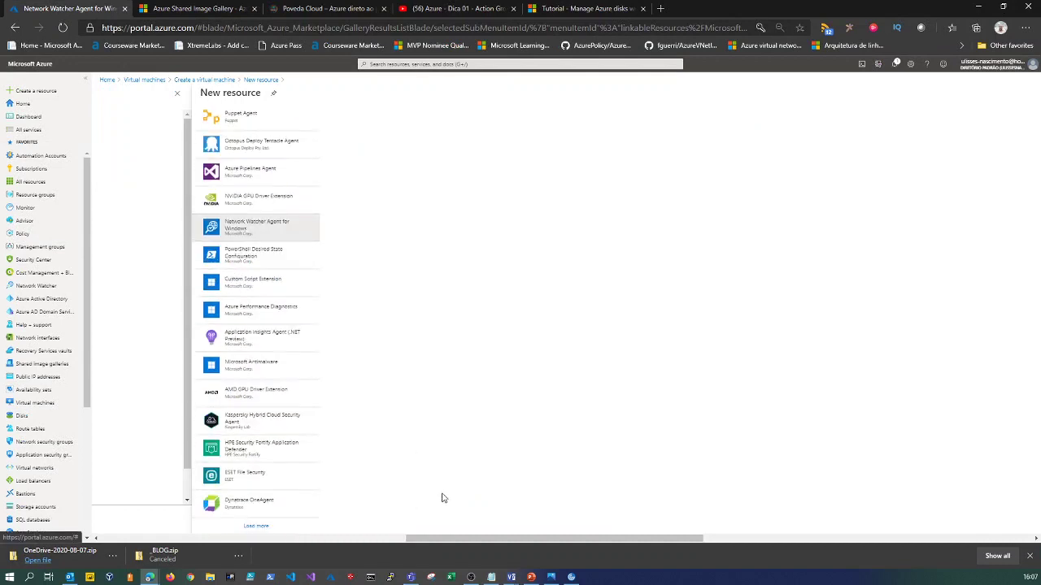
drag(597, 540, 933, 540)
Close the Network Watcher Agent details and begin adding the Microsoft Antimalware extension.
click(1025, 93)
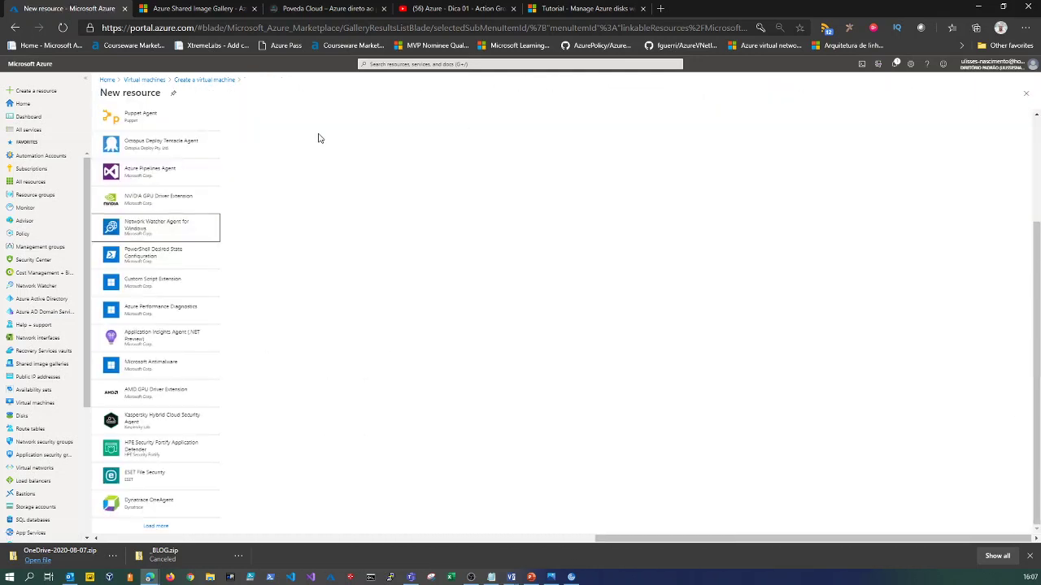
drag(610, 538, 566, 538)
click(233, 367)
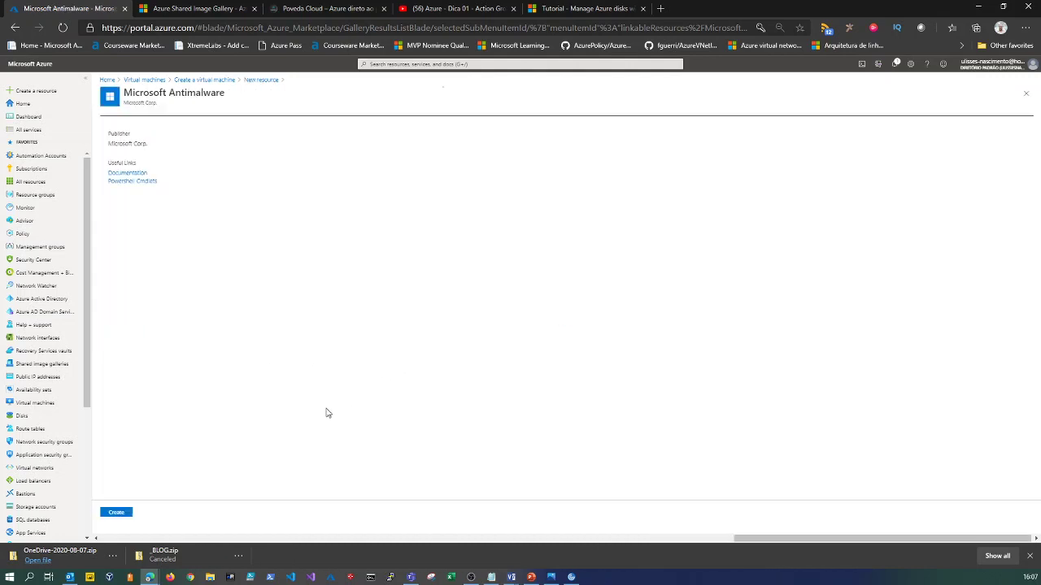
click(119, 512)
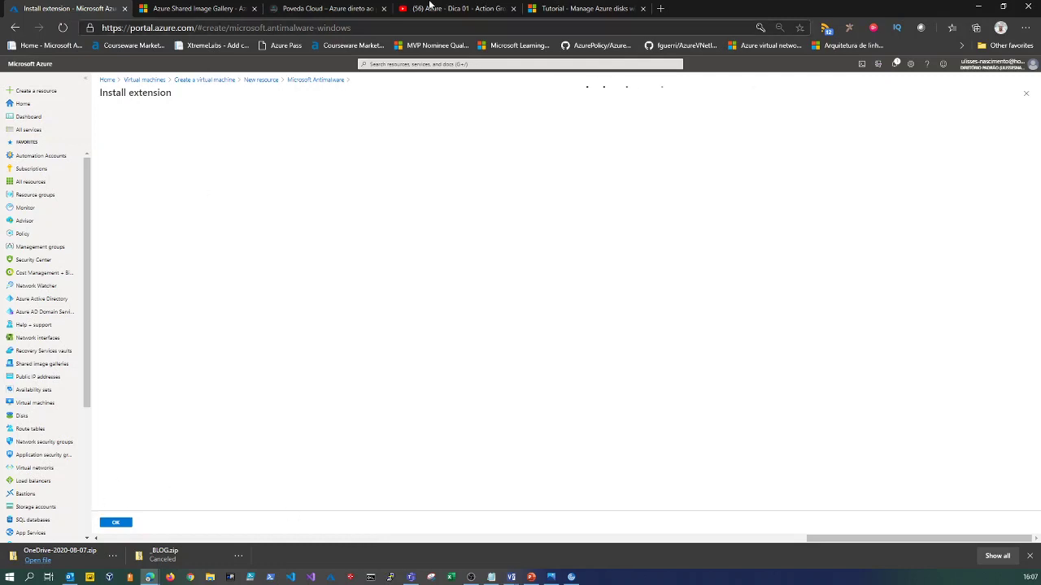
Load portal.azure.com in a new browser tab.
click(662, 9)
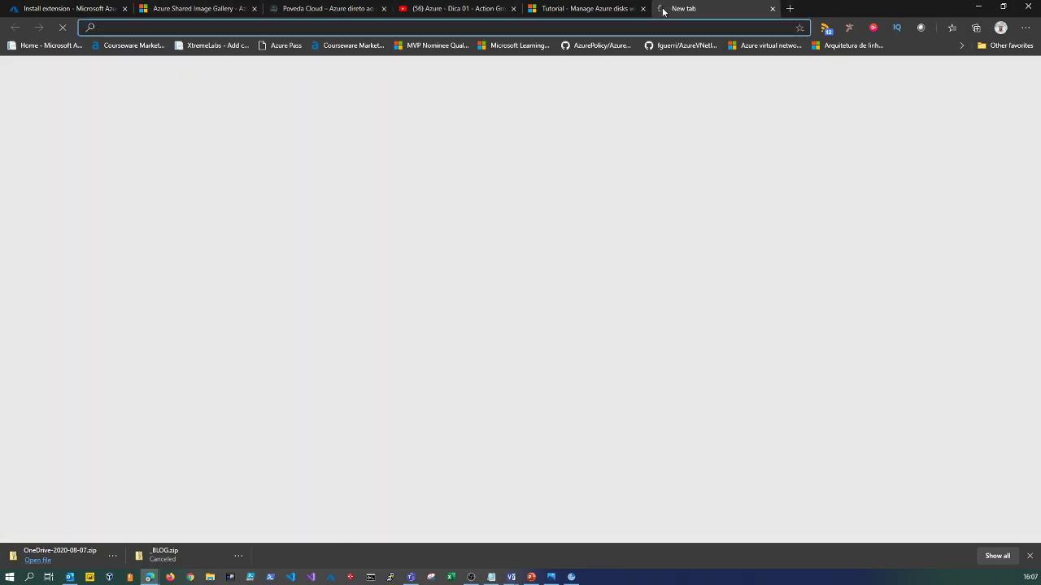
text(portal.azure.com)
key(Return)
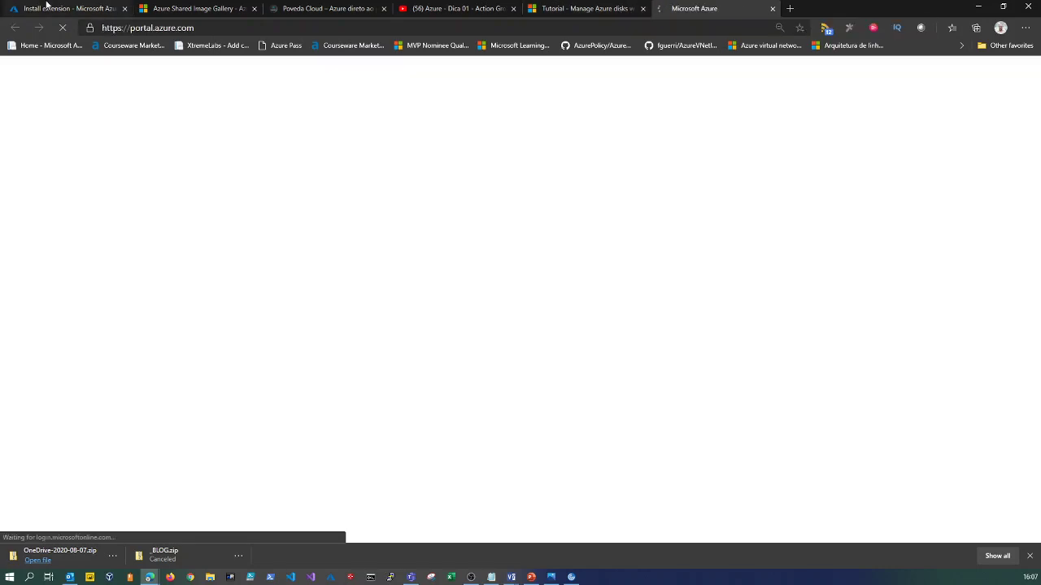
Confirm the Microsoft Antimalware extension install with OK and dismiss the downloads bar.
click(57, 8)
click(117, 523)
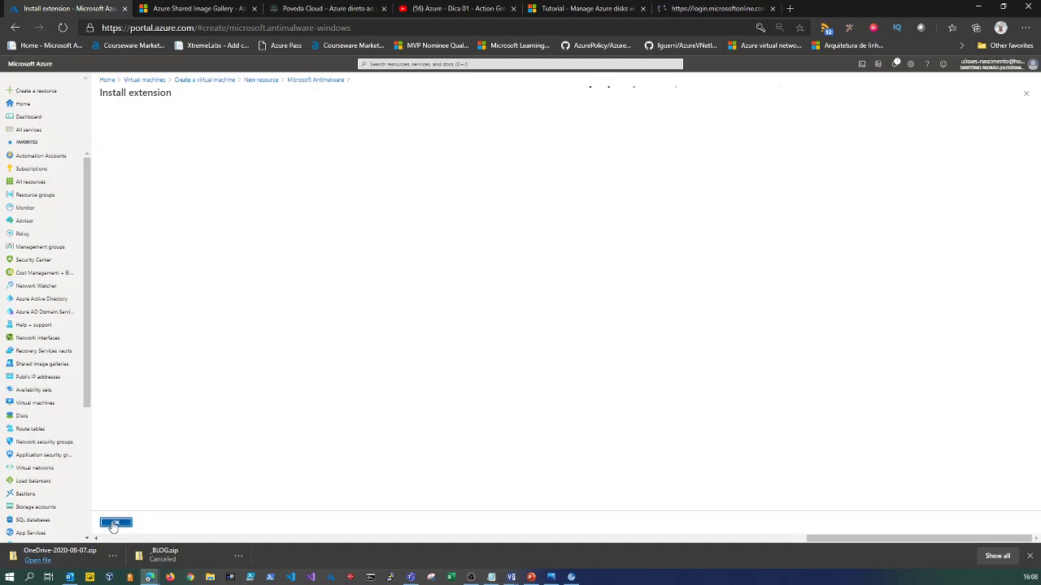
click(115, 524)
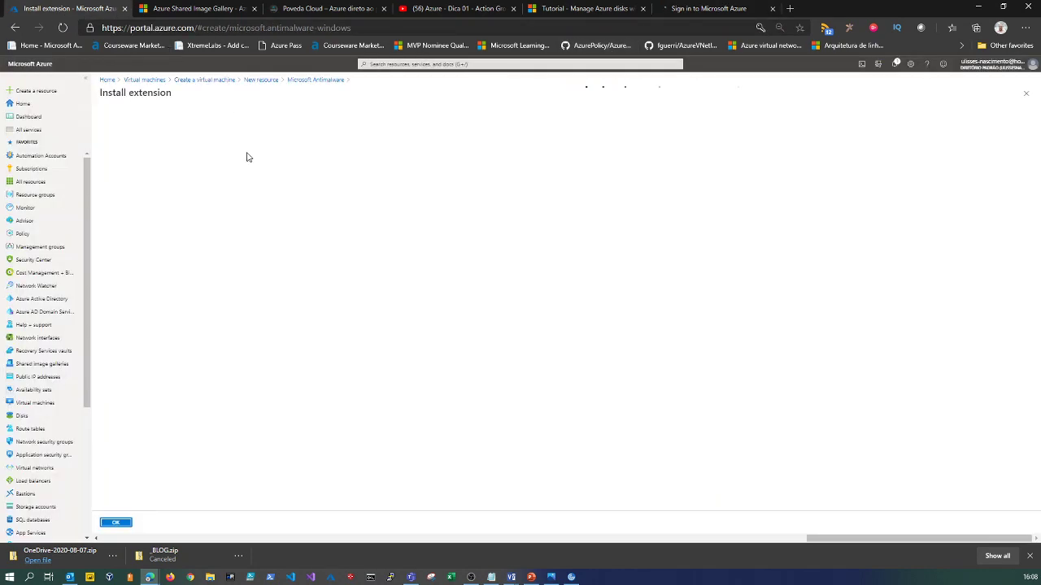
click(1031, 557)
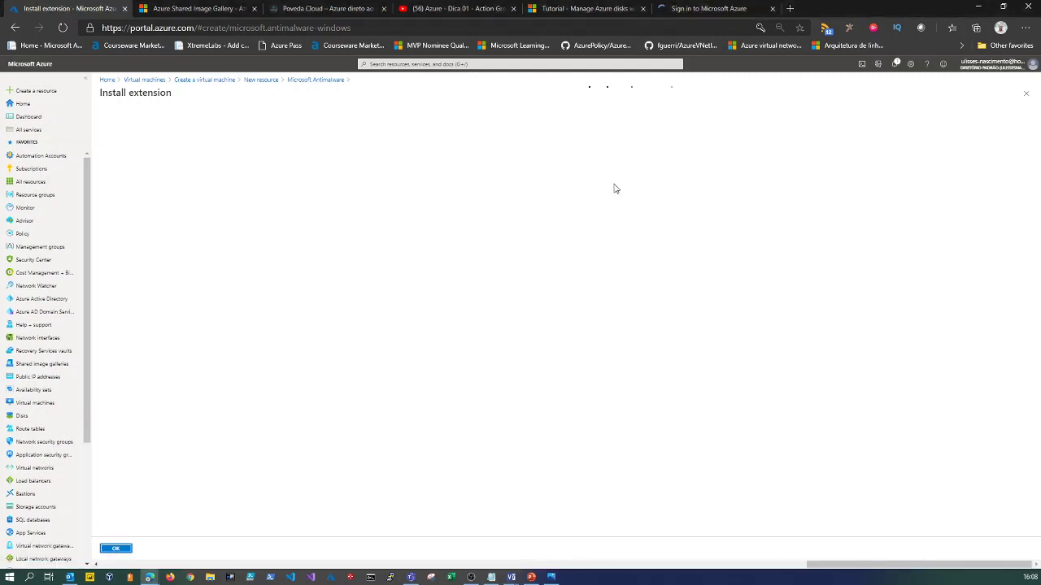
Finish sign-in on the new tab using the already signed-in account.
click(709, 9)
click(690, 26)
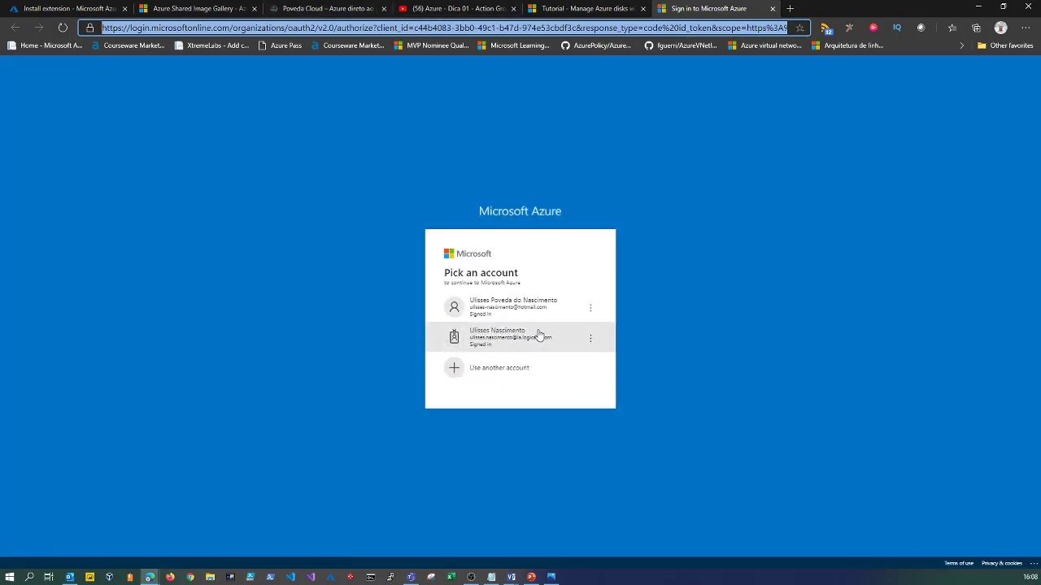
click(537, 309)
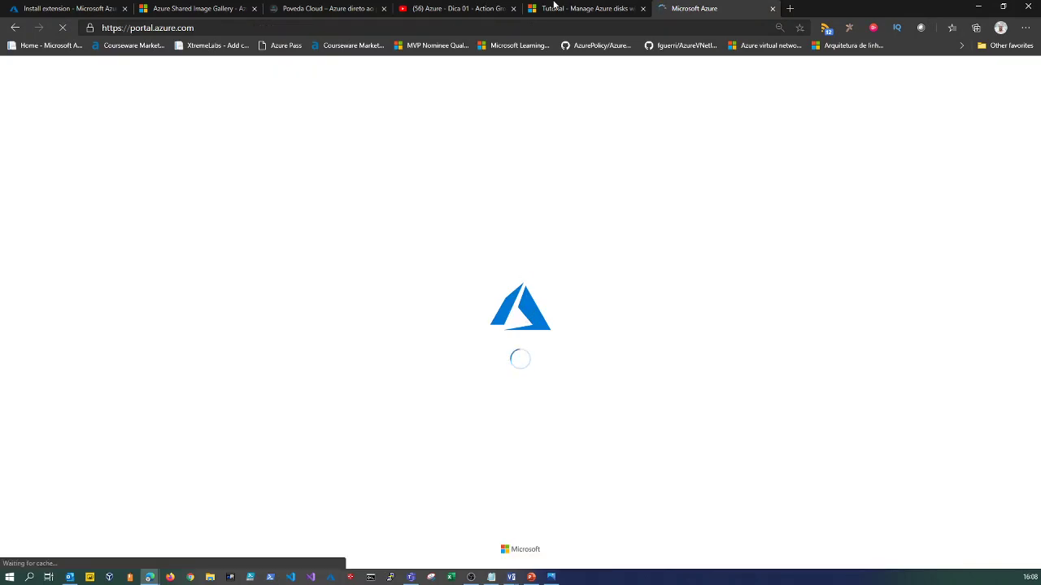
Find and open the Network Watcher service from the Azure portal home.
click(578, 10)
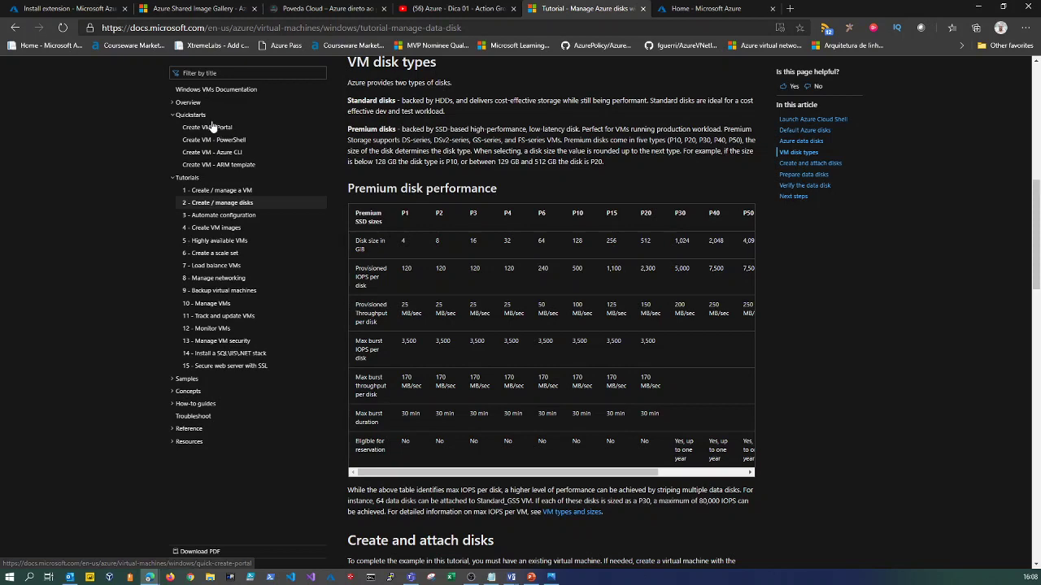
click(683, 9)
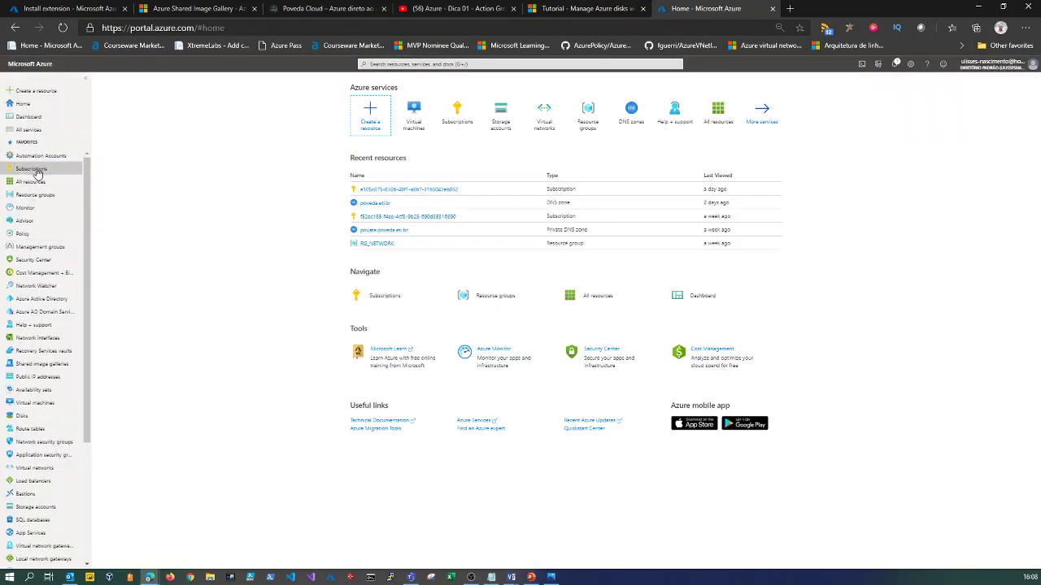
click(37, 169)
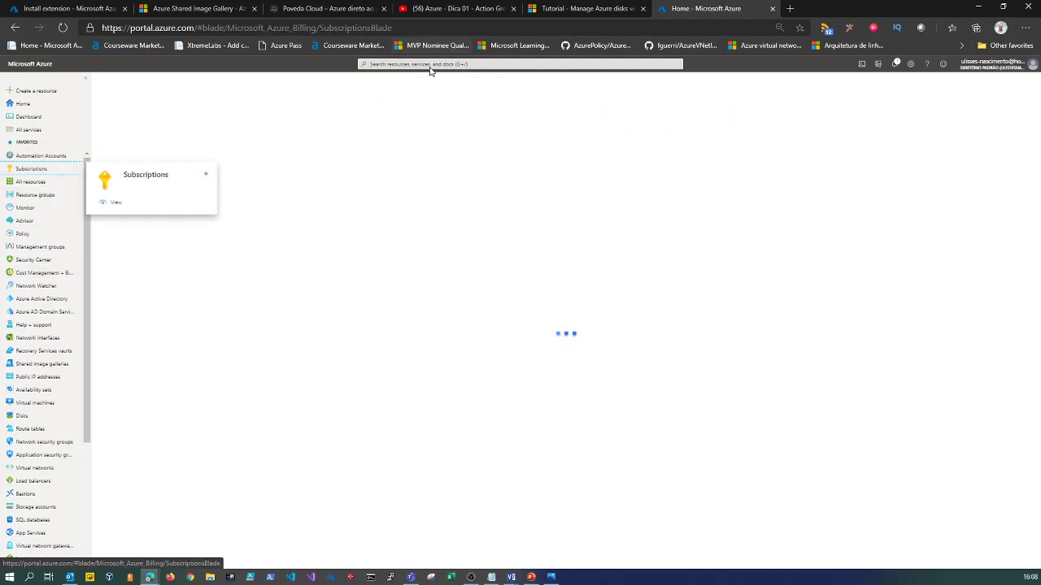
text(net)
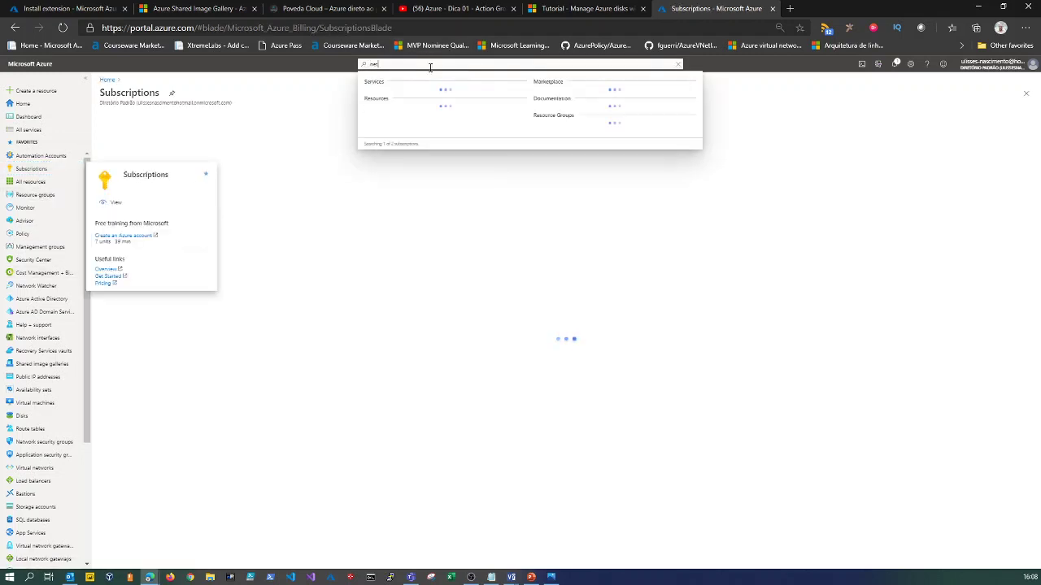
text(wor)
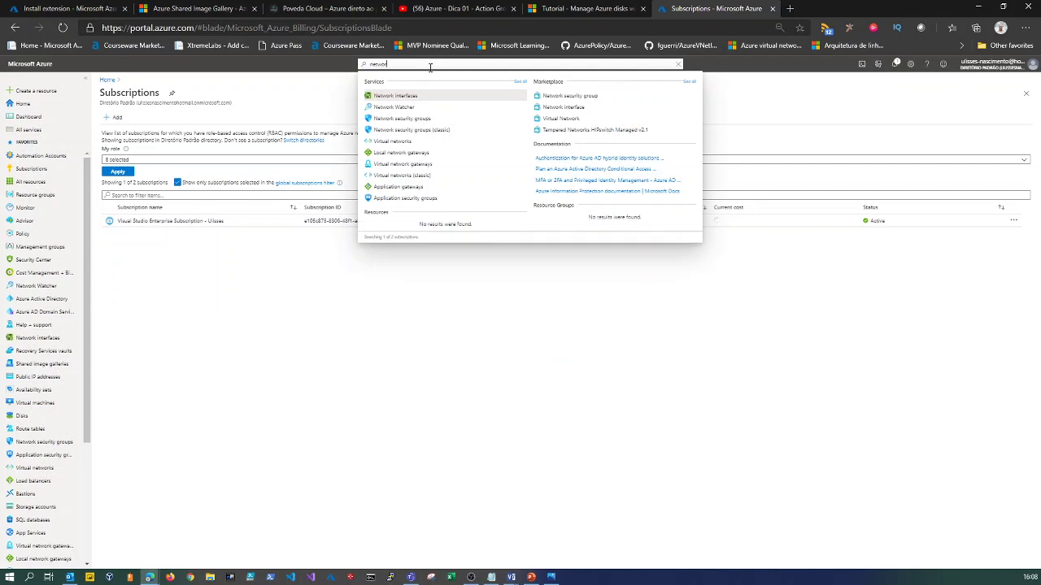
click(402, 109)
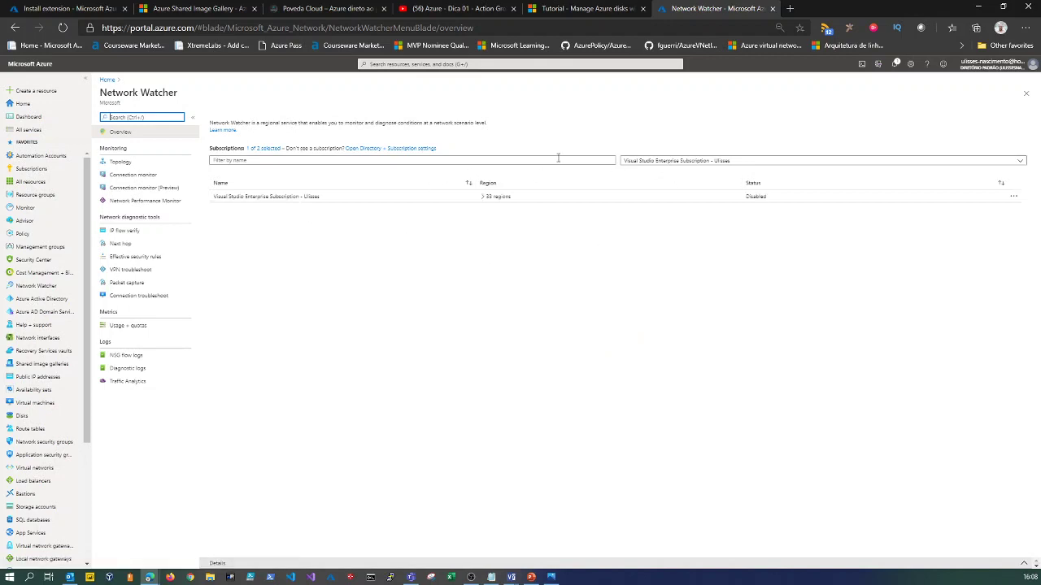
Enable Network Watcher for East US, then return to the Install extension tab.
click(482, 196)
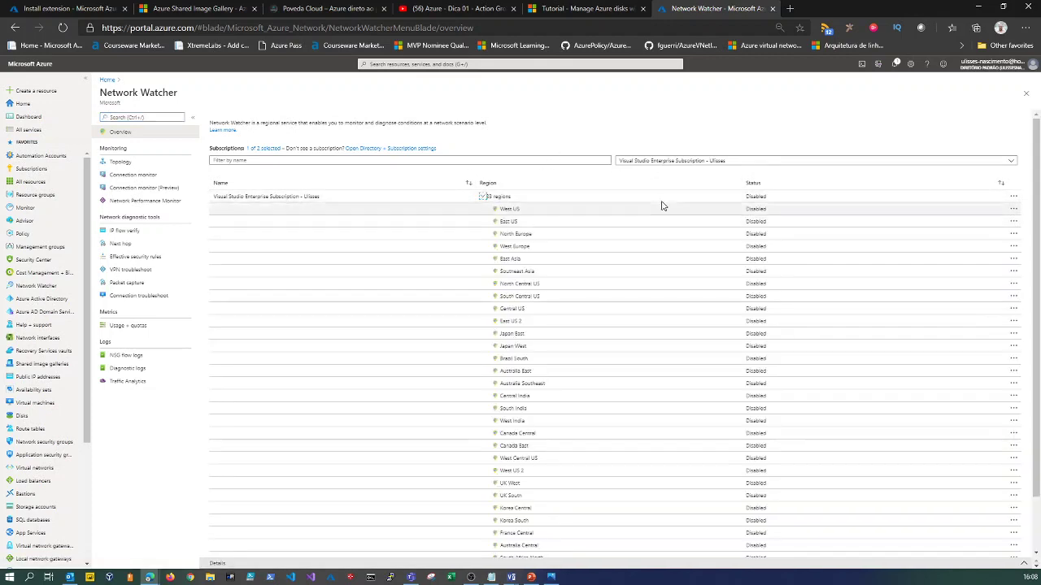
click(756, 221)
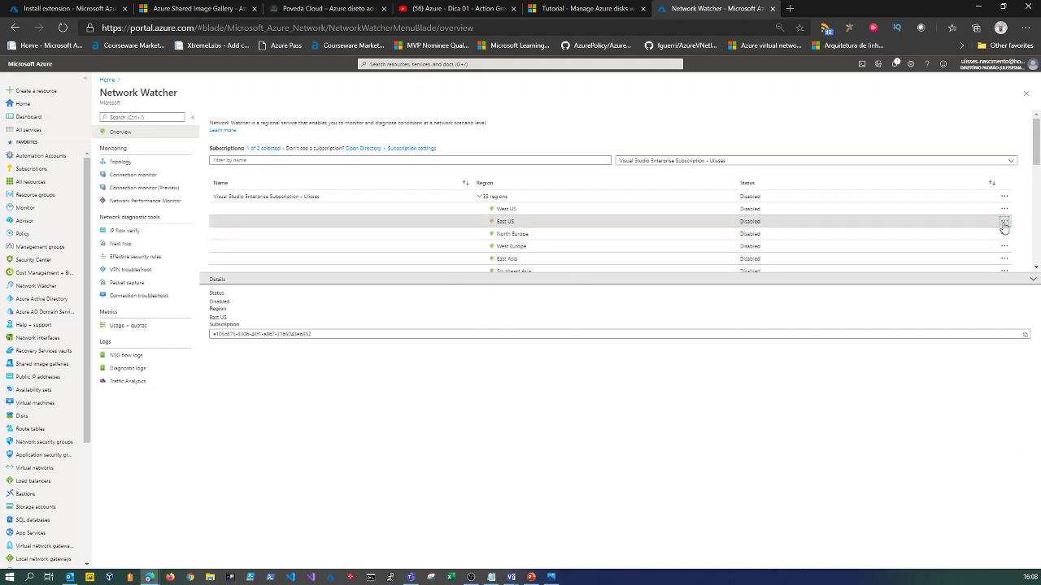
click(1004, 221)
click(951, 231)
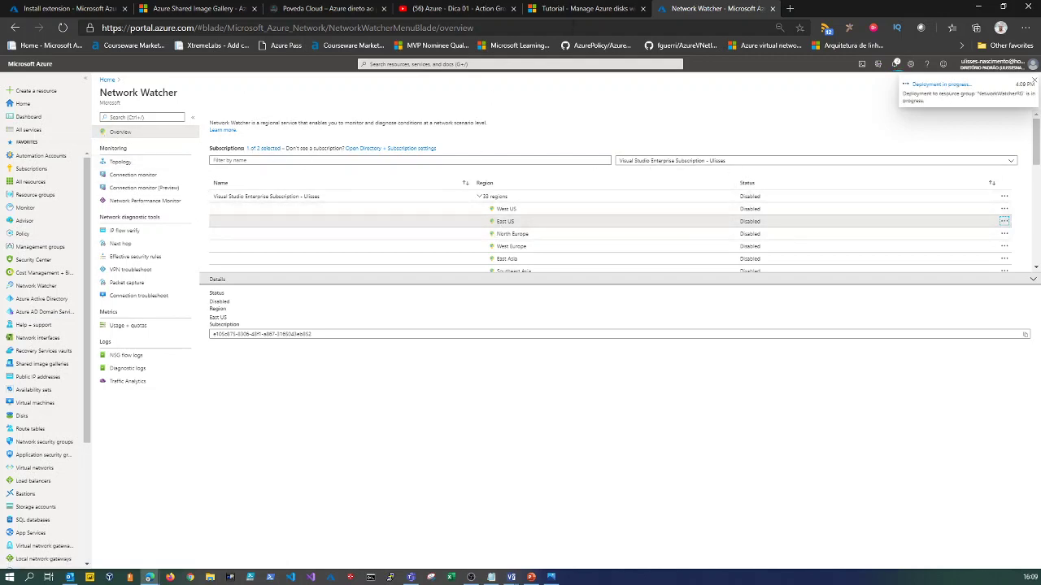
click(66, 10)
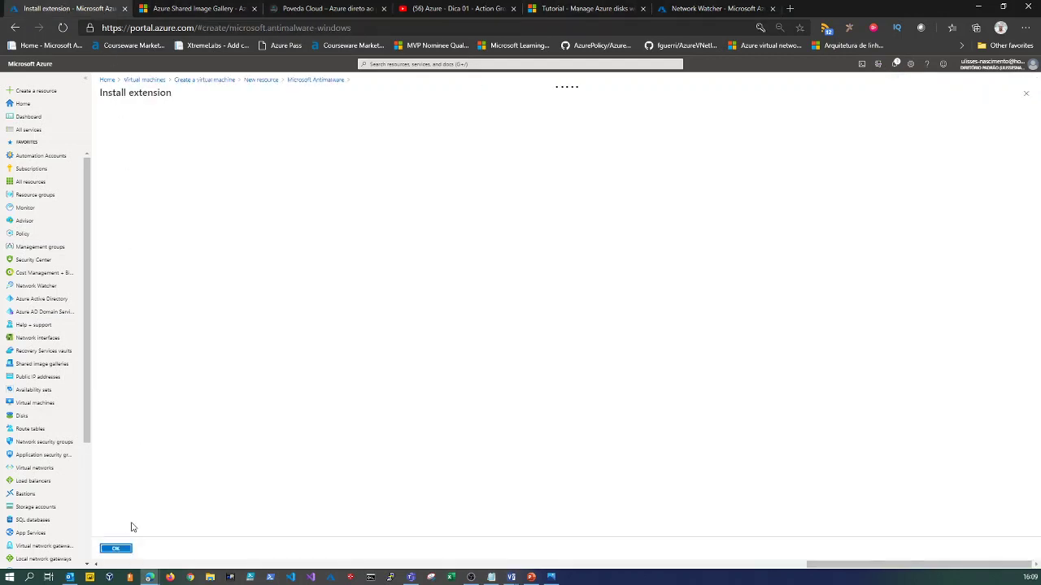
Retry installing the still-loading Microsoft Antimalware extension, then return to the extensions list.
click(321, 82)
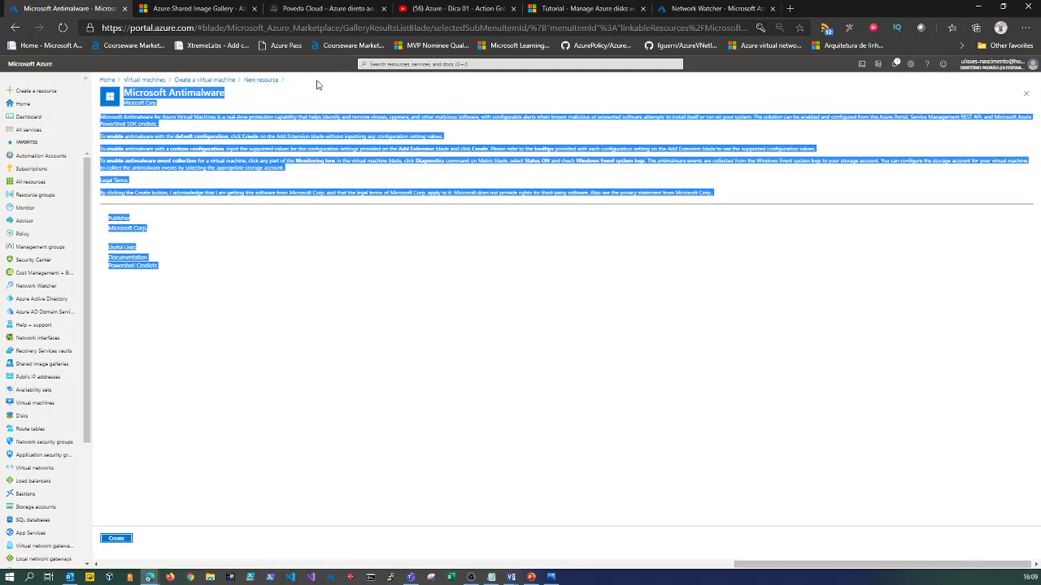
click(251, 278)
click(259, 81)
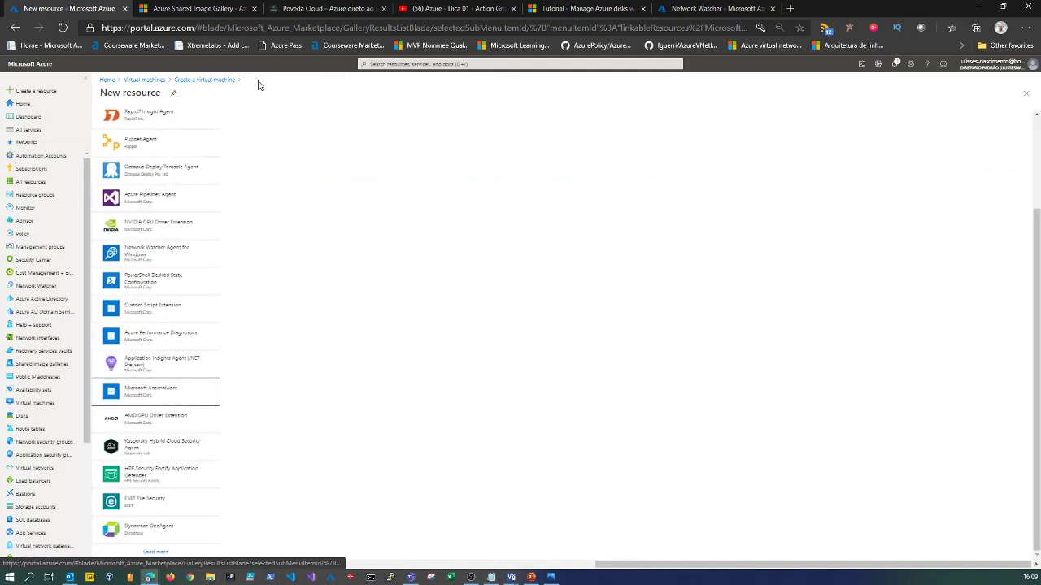
click(167, 402)
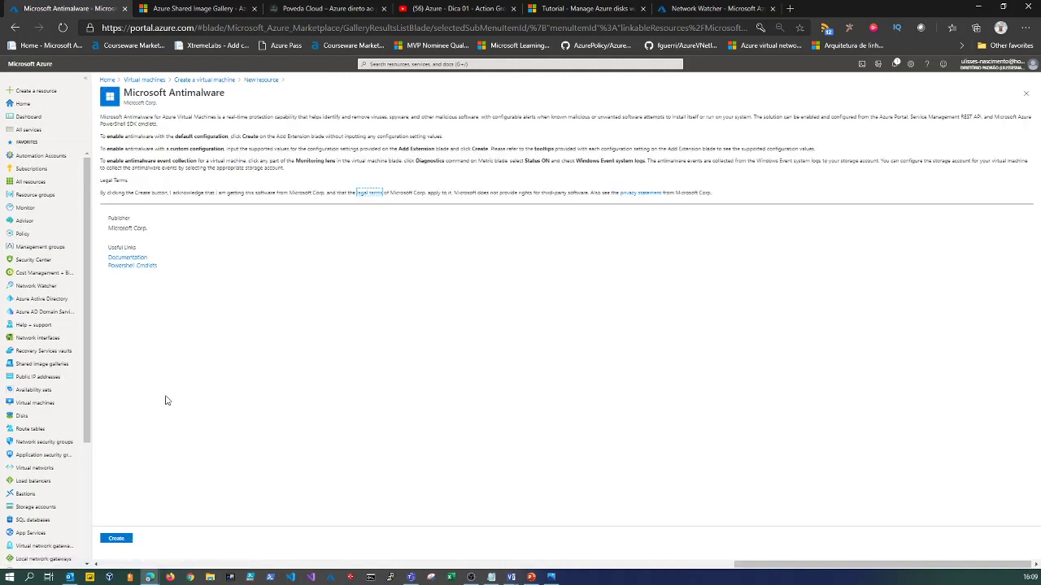
click(117, 541)
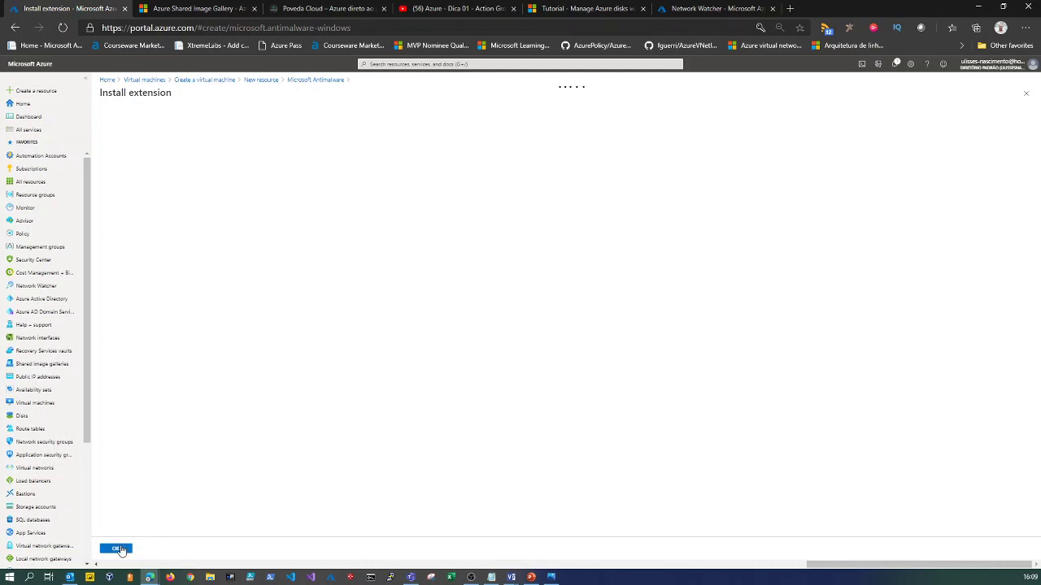
click(116, 550)
click(306, 81)
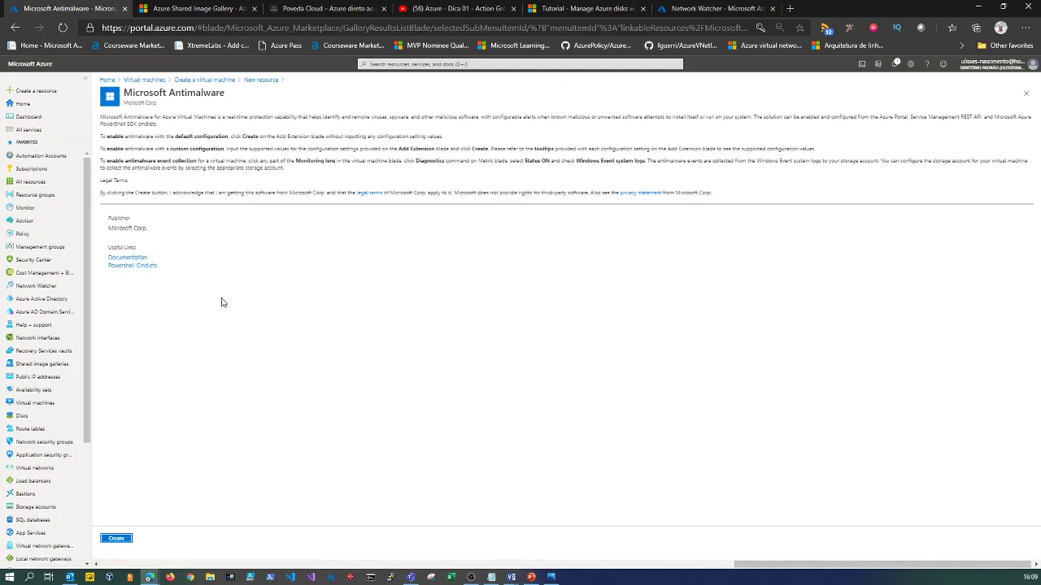
click(264, 82)
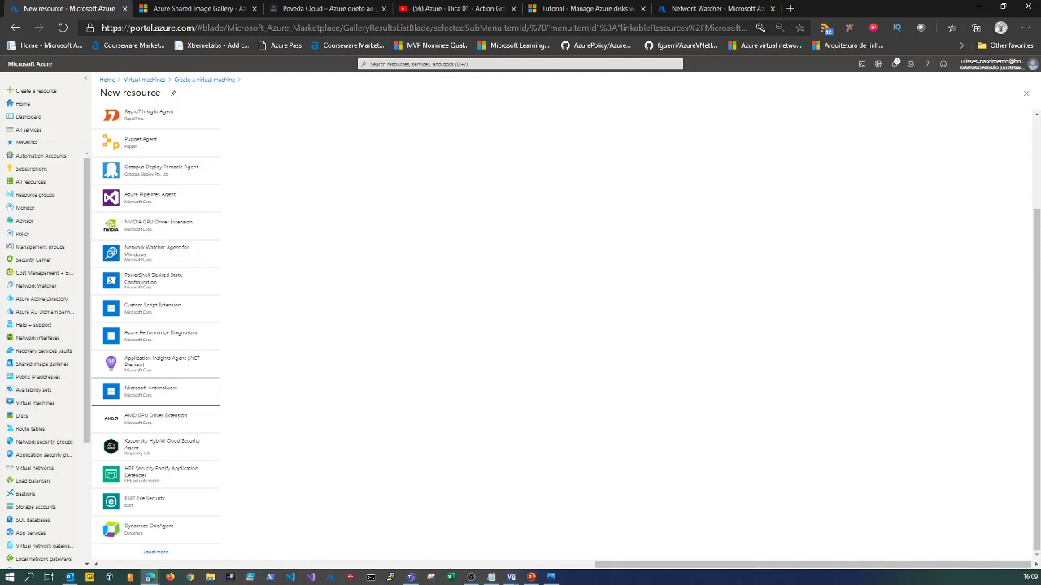
Confirm Network Watcher's region list shows East US as Enabled, then return to the extensions list.
click(714, 8)
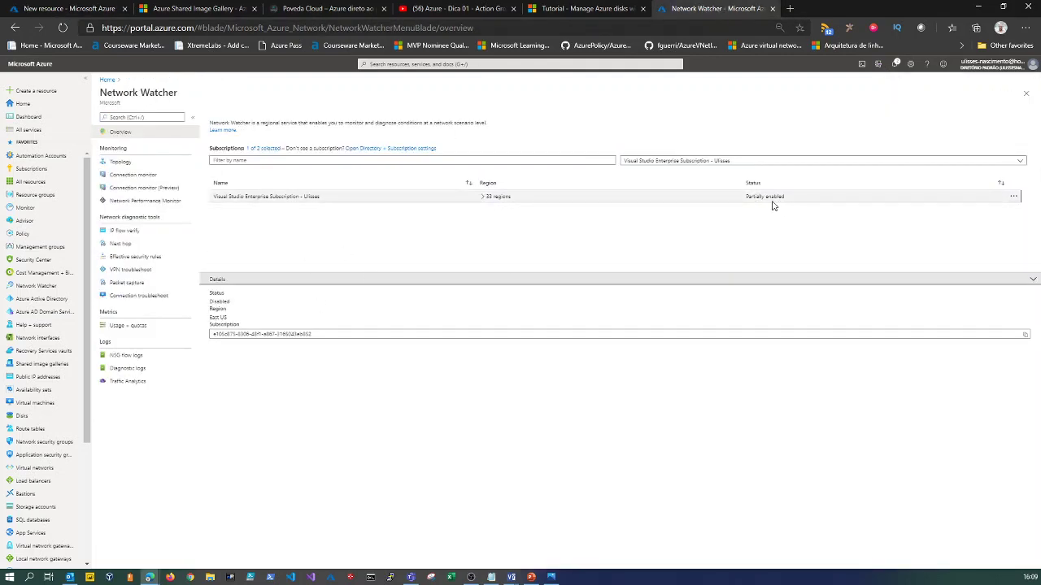
click(482, 197)
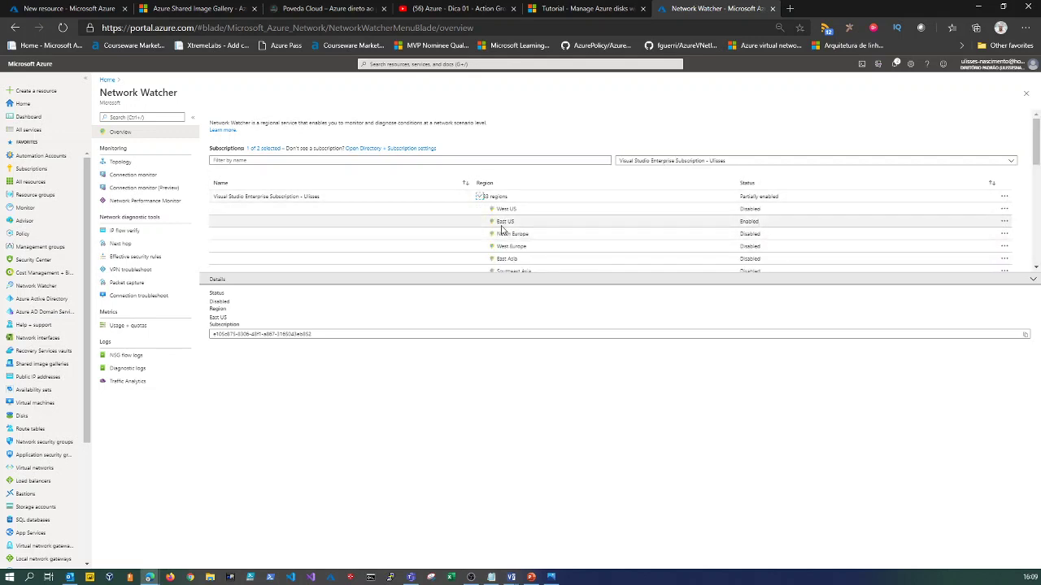
click(65, 8)
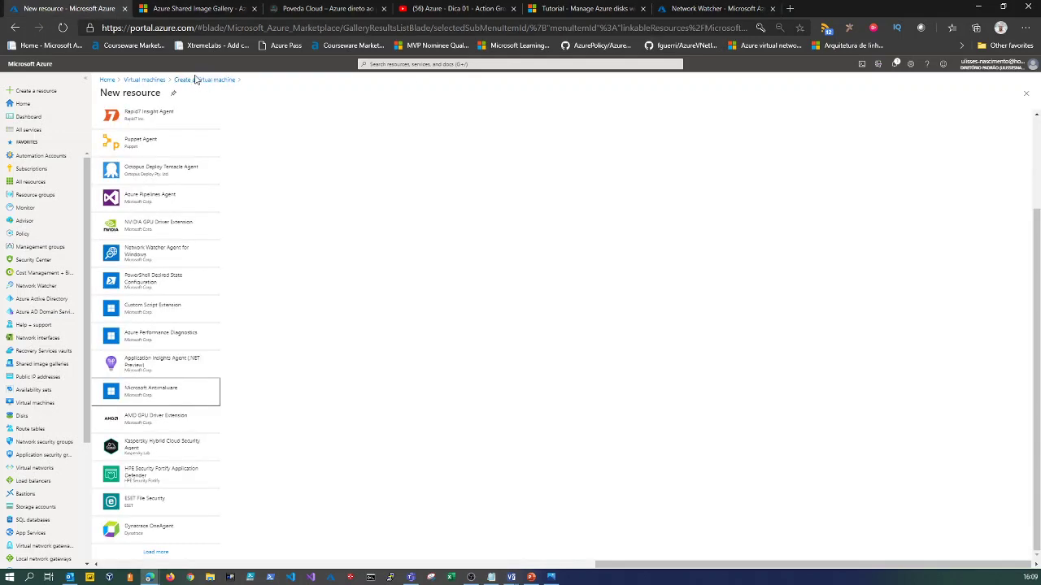
Add Network Watcher Agent for Windows to VM001's Advanced extensions, then recheck Network Watcher.
click(196, 82)
click(245, 185)
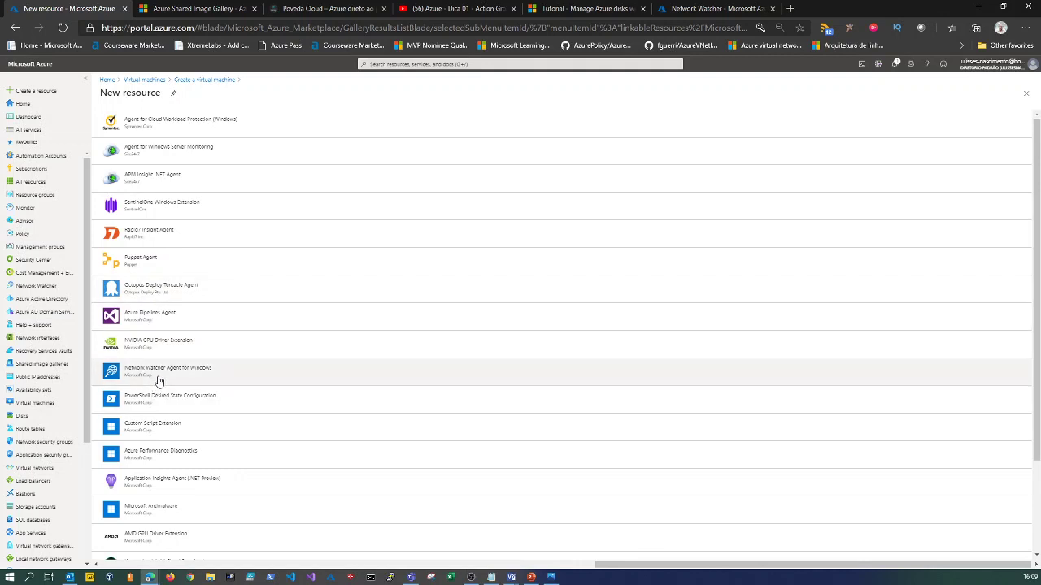
click(159, 381)
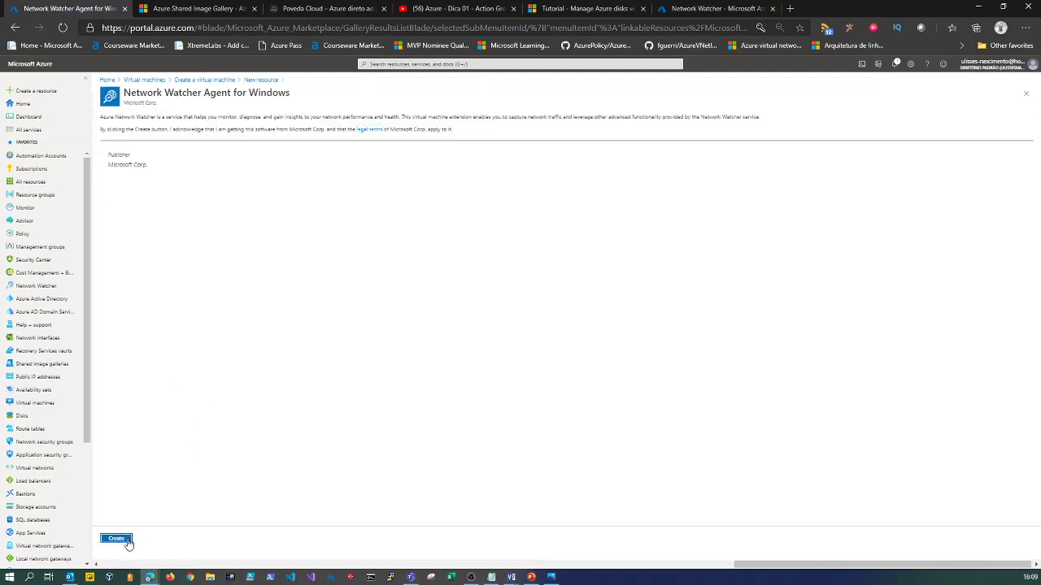
click(128, 542)
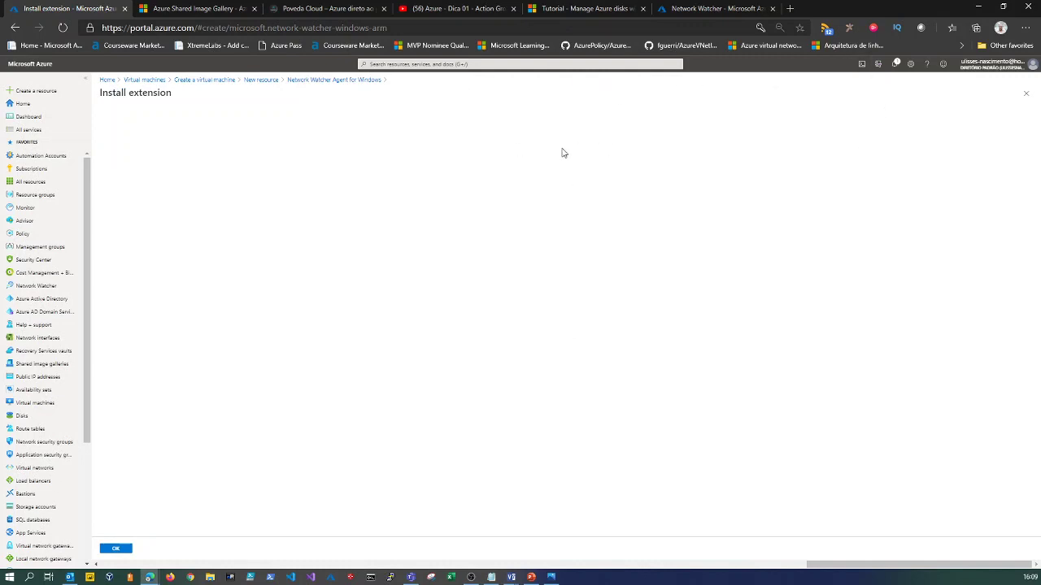
click(115, 549)
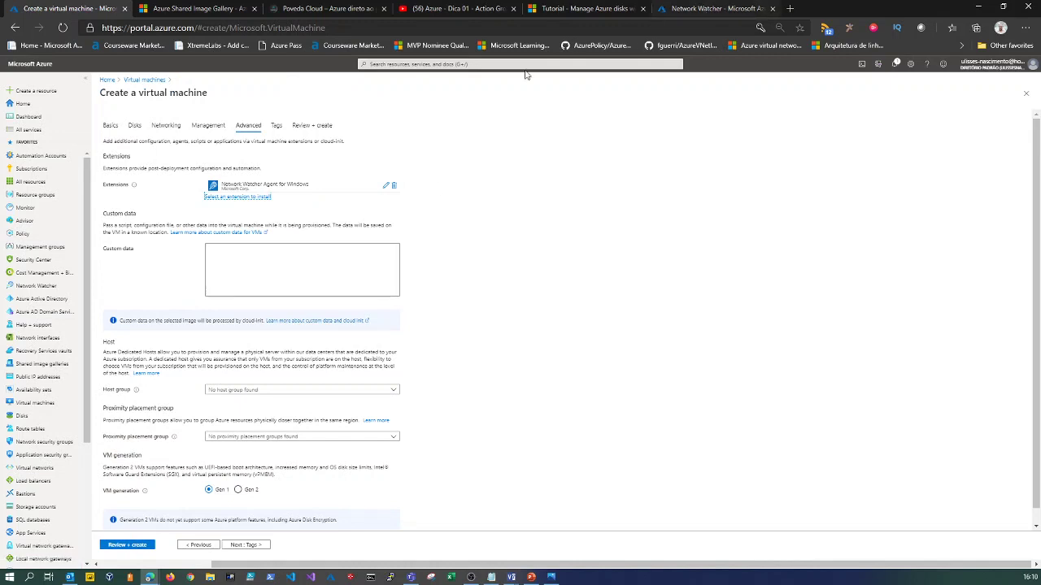
click(704, 10)
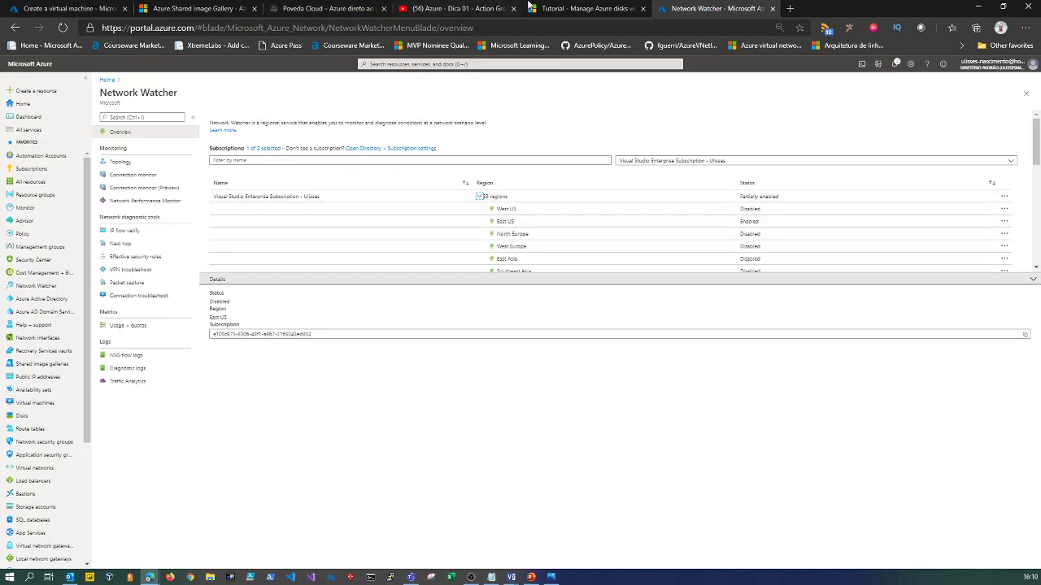
Back on the VM creation form, list extensions such as Azure Performance Diagnostics and Microsoft Antimalware.
click(65, 8)
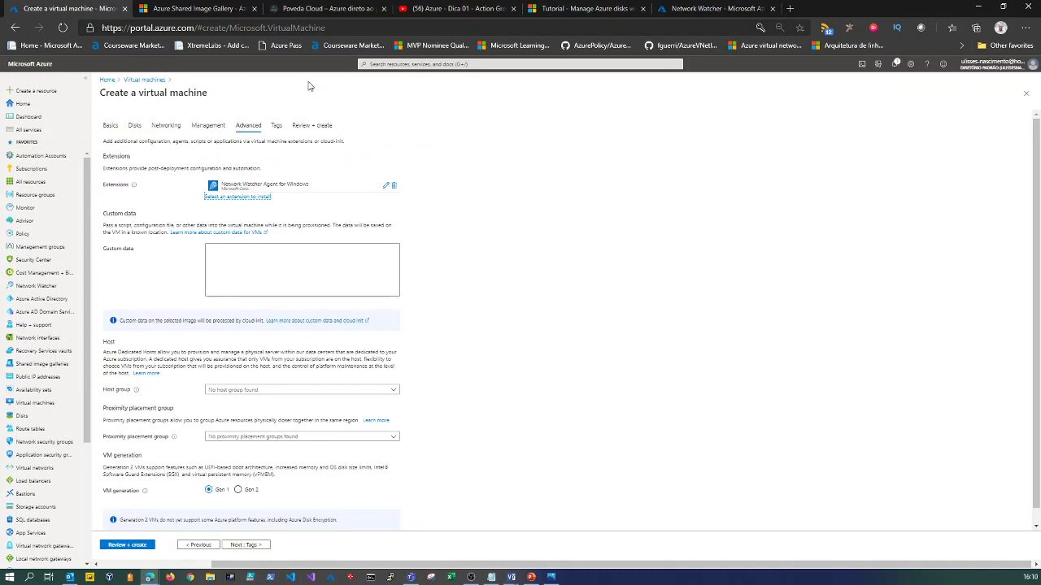
click(247, 203)
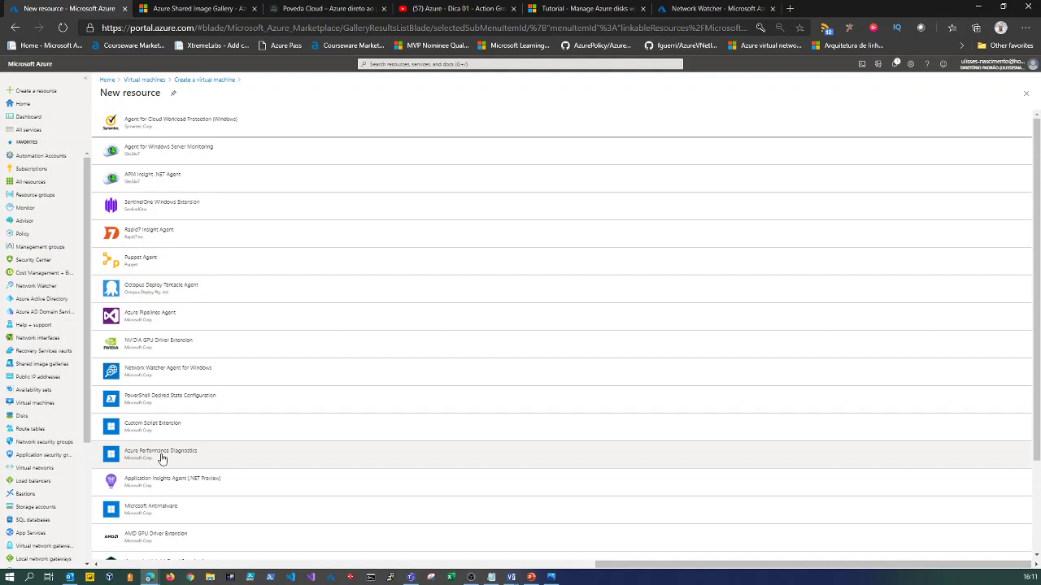
click(582, 8)
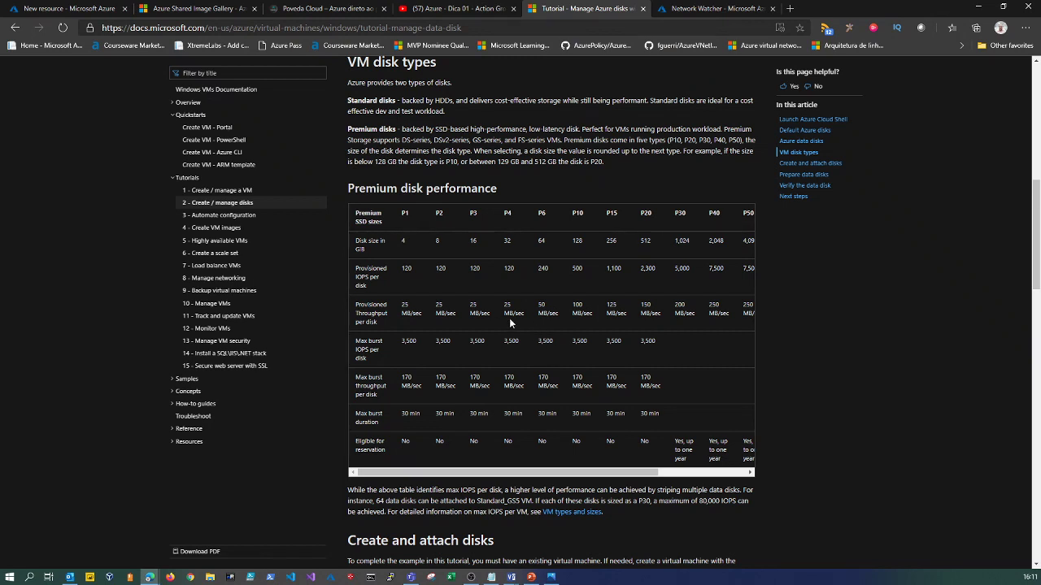
drag(538, 314, 558, 314)
click(546, 355)
click(122, 12)
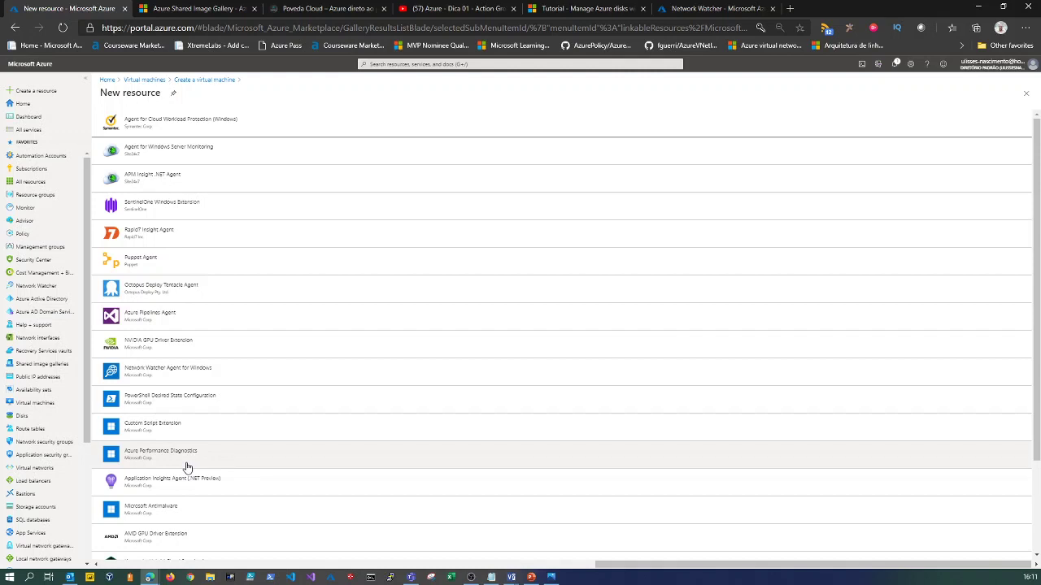
Install Microsoft Antimalware on VM001 alongside the Network Watcher Agent for Windows.
click(189, 517)
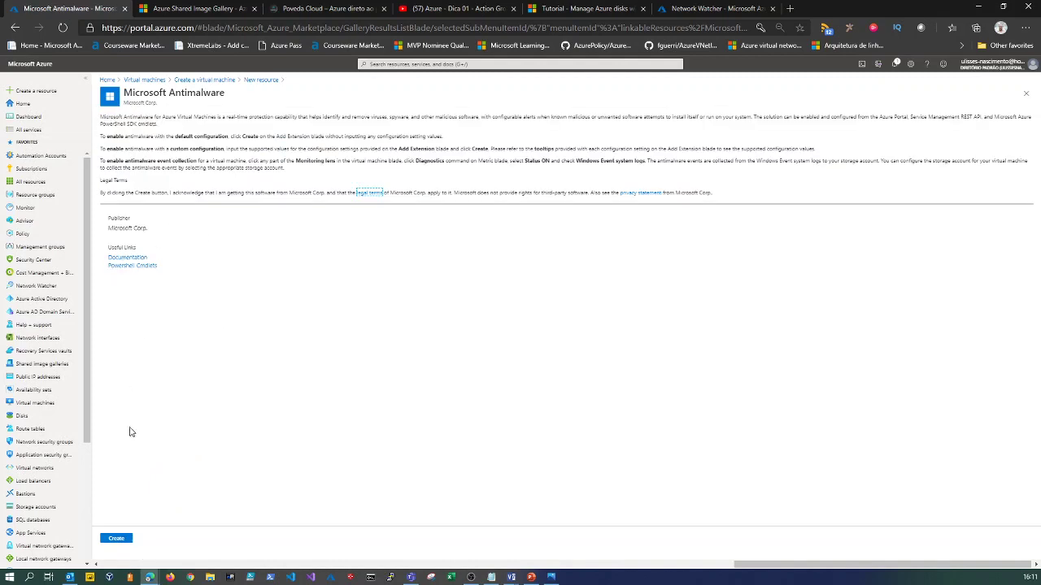
click(122, 539)
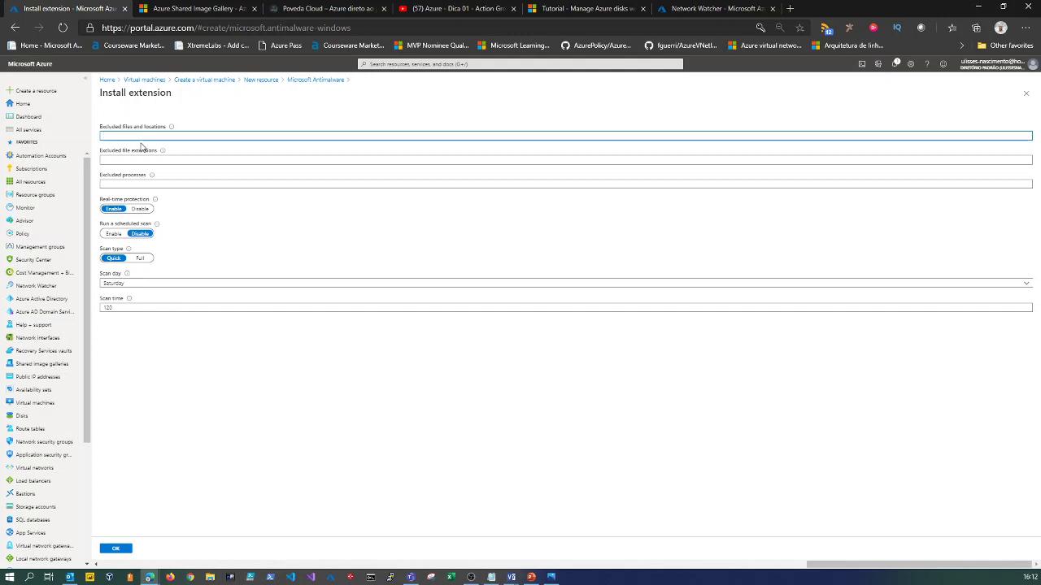
click(115, 552)
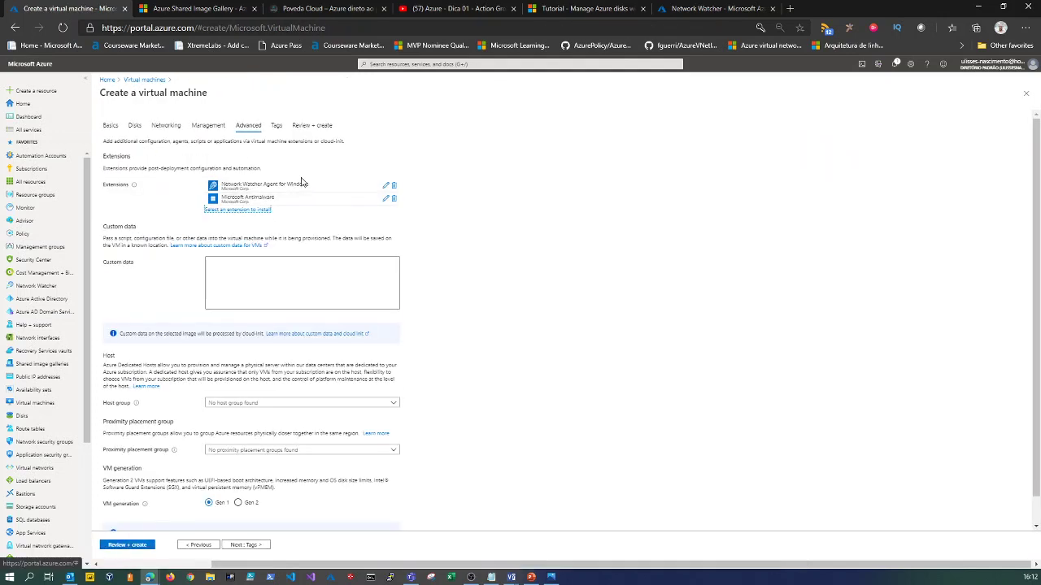
Advance the VM001 wizard from Advanced to the Tags step.
scroll(169, 291, down, 1)
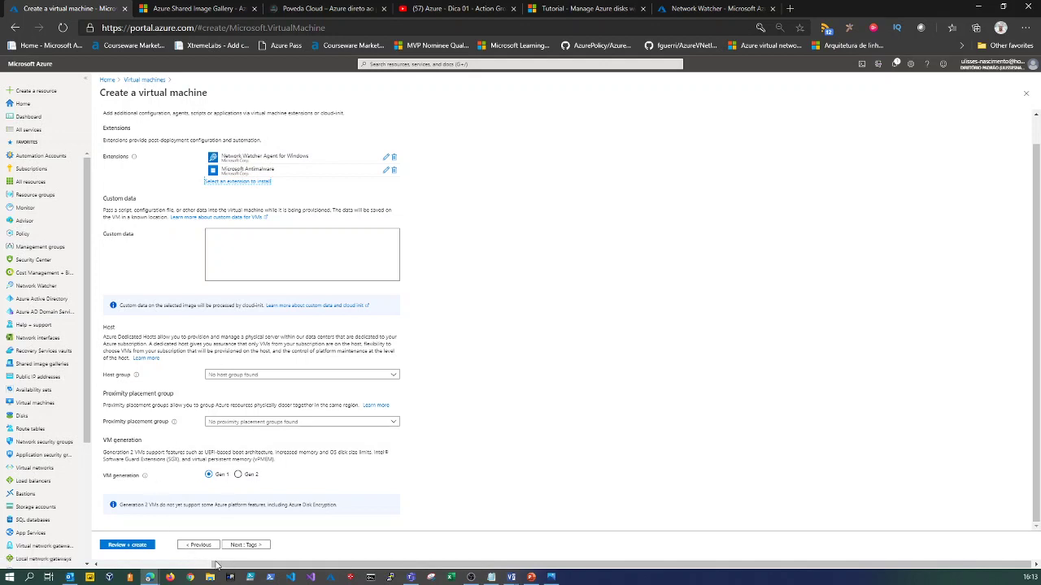
click(240, 545)
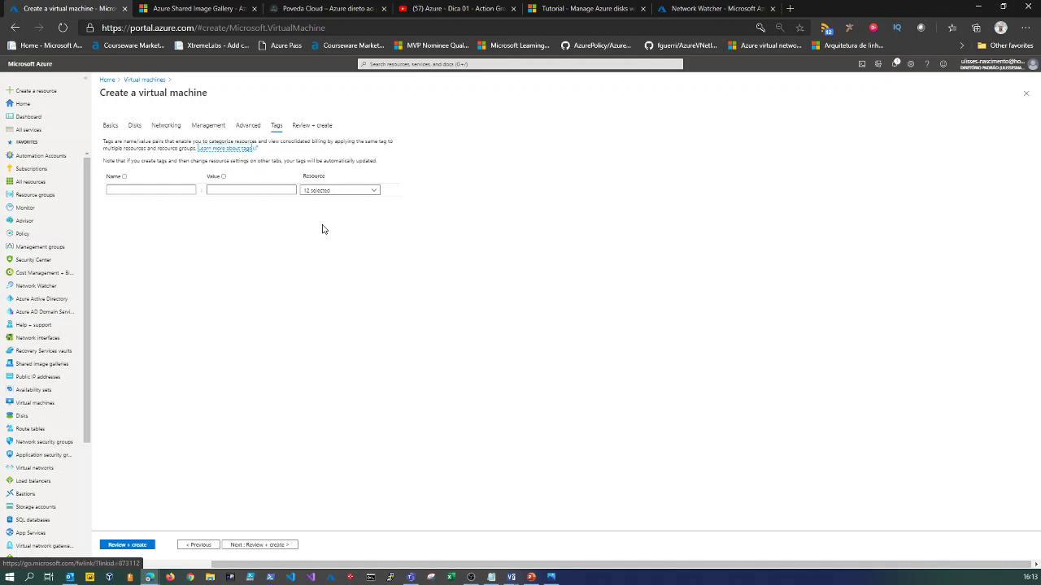
Run Review + create validation for VM001 and submit it with Create once it passes.
click(263, 545)
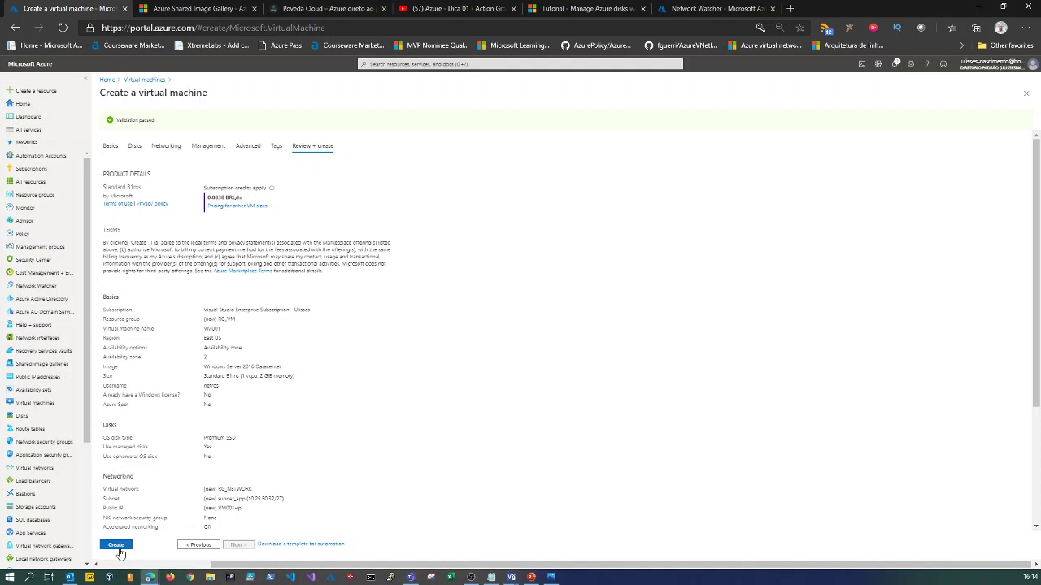
click(119, 551)
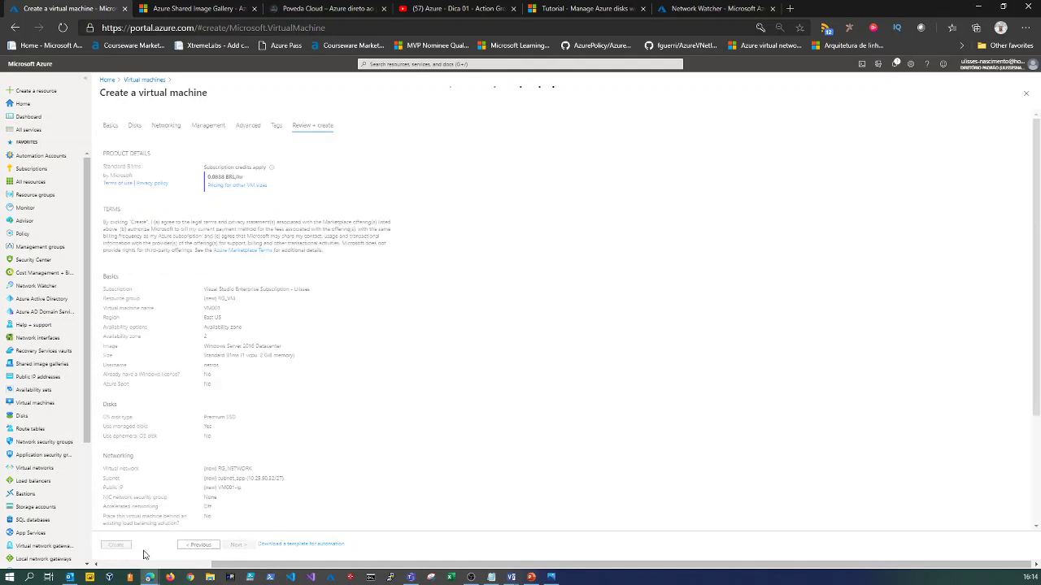